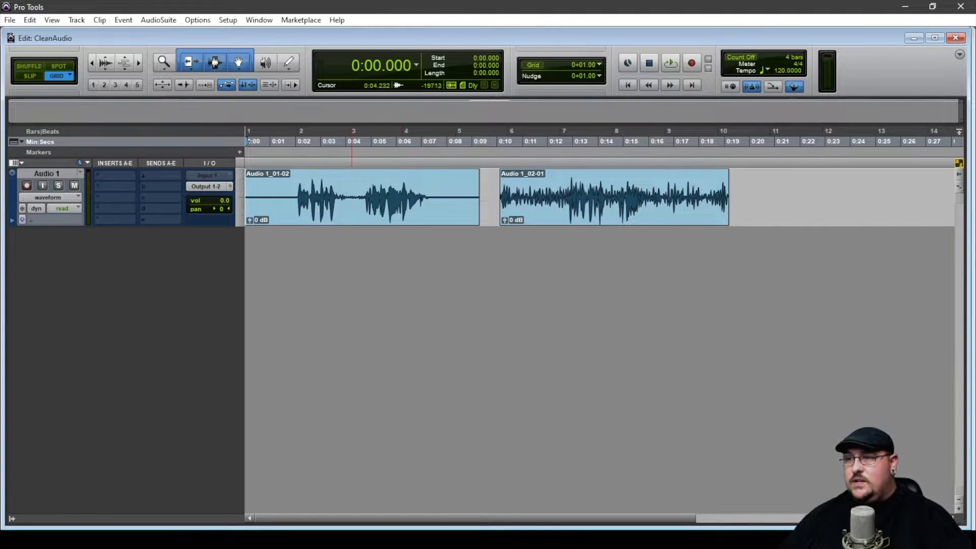
- Play back the two clips on the Audio 1 track one after the other
click(356, 186)
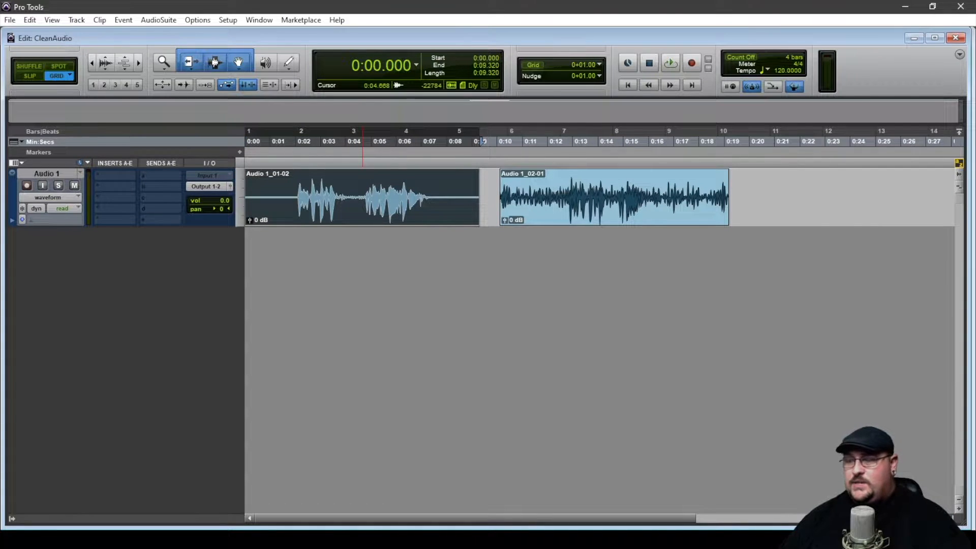
key(space)
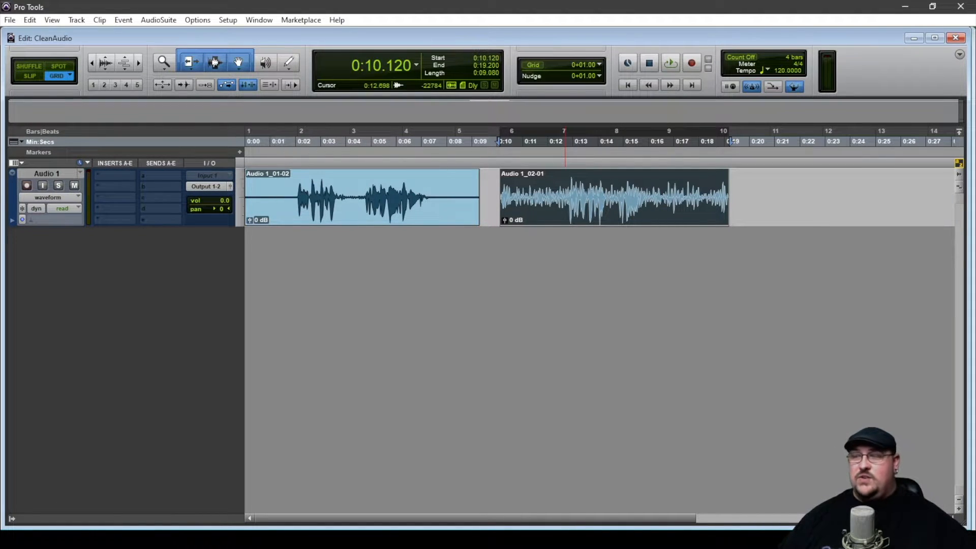
key(space)
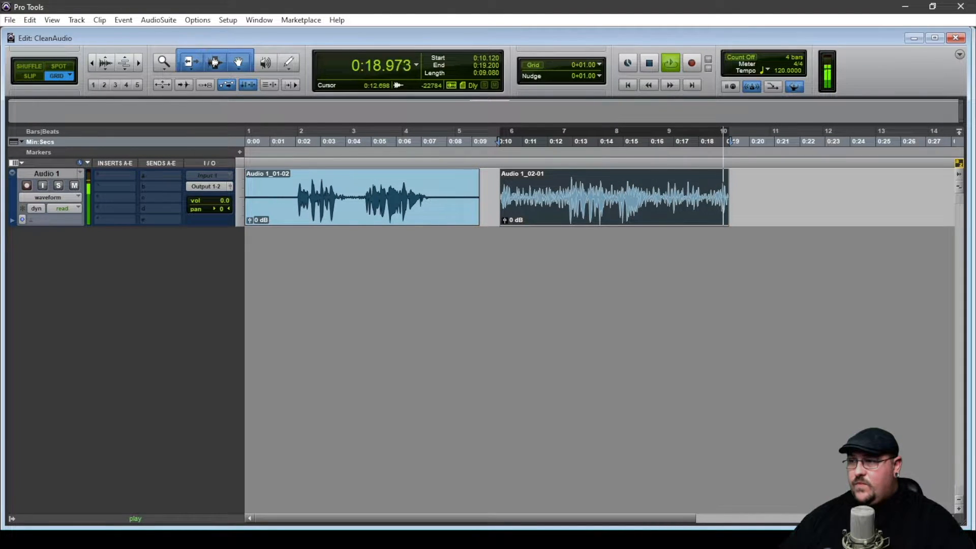
key(space)
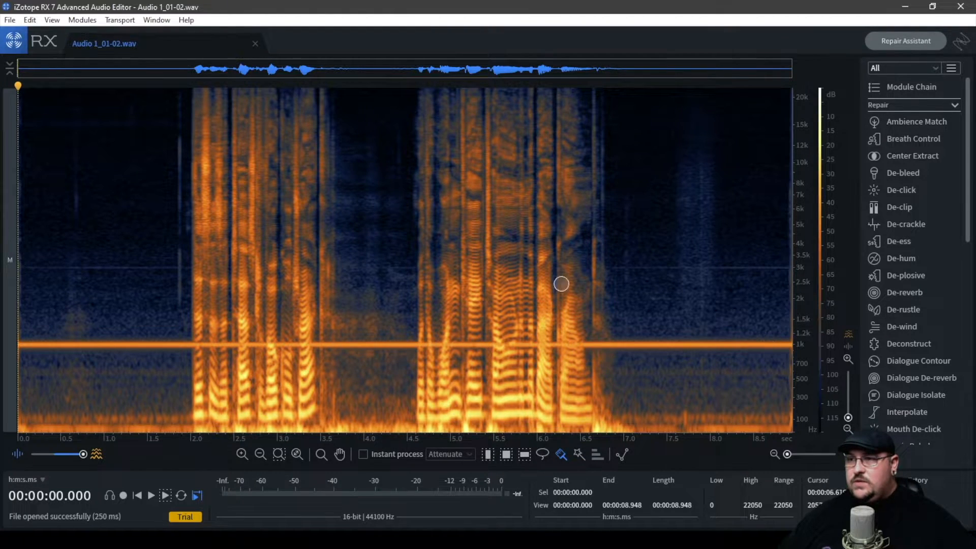
- Switch to iZotope RX and listen to Audio 1_01-02.wav
key(space)
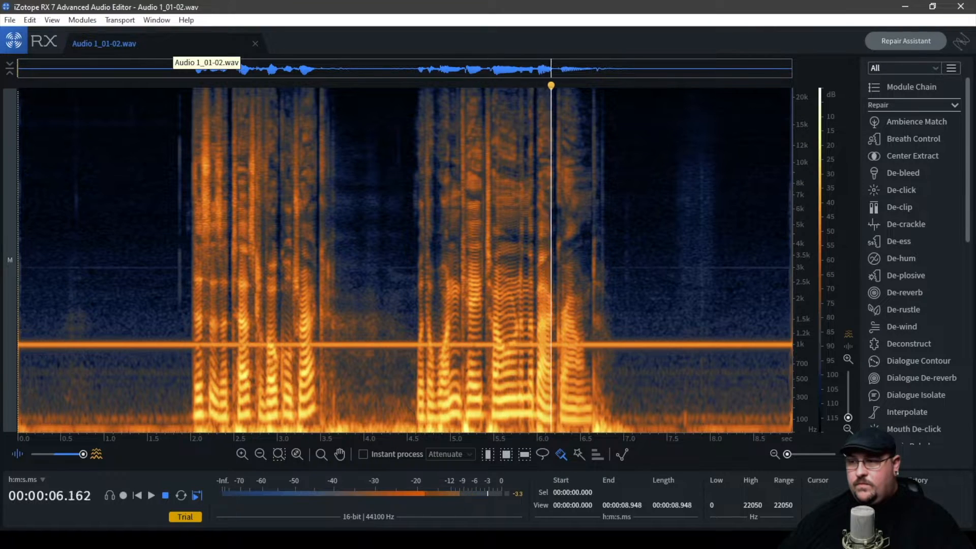
key(space)
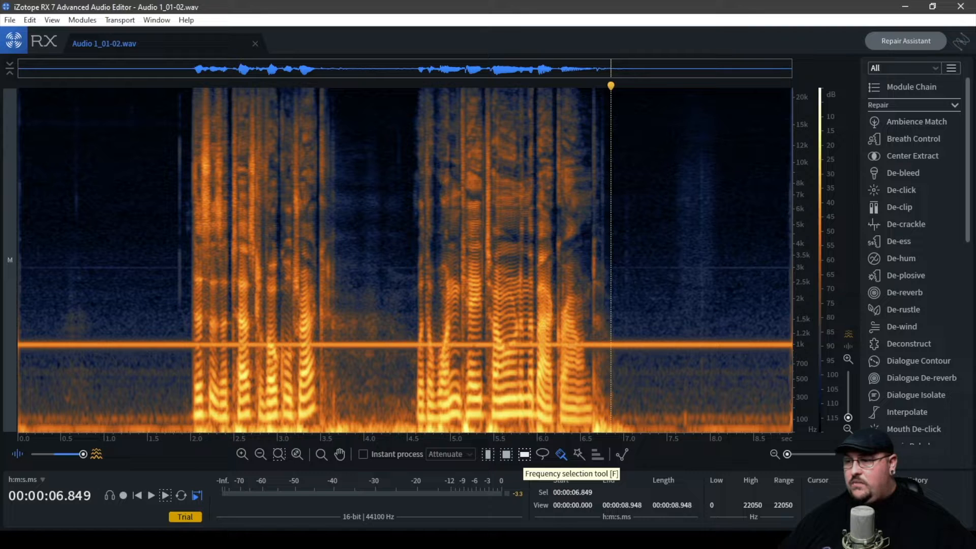
- Select the tone band from about 933 to 1069 Hz across the whole file and play only that frequency selection
click(524, 454)
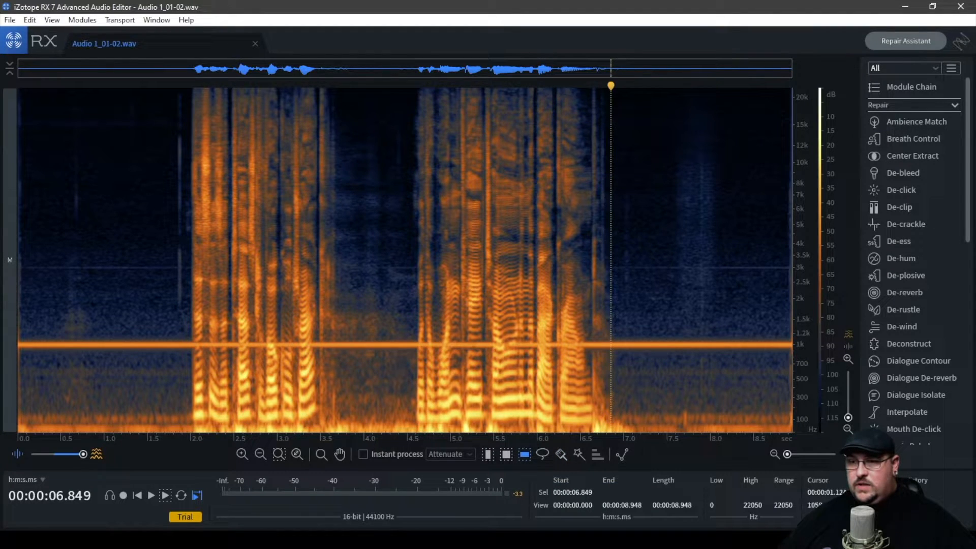
drag(113, 341, 113, 349)
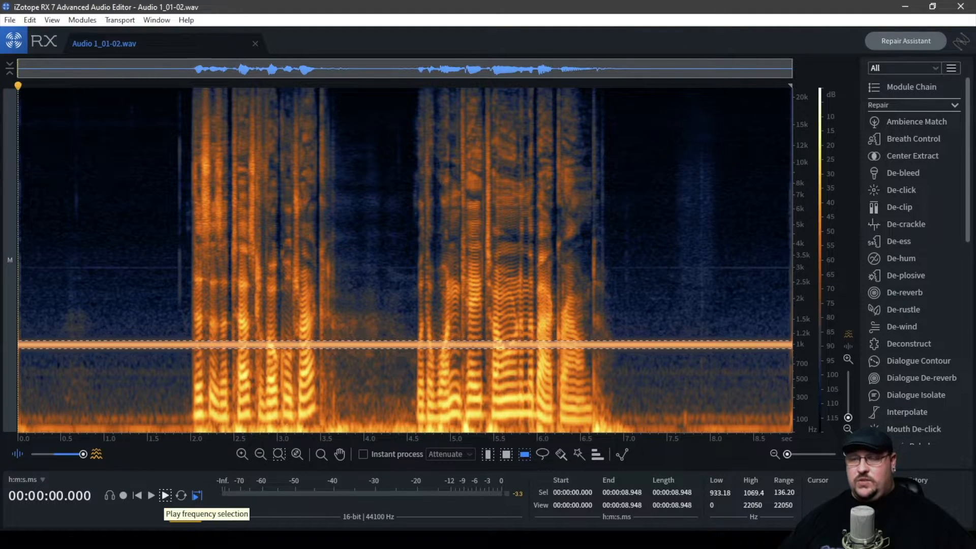
click(166, 496)
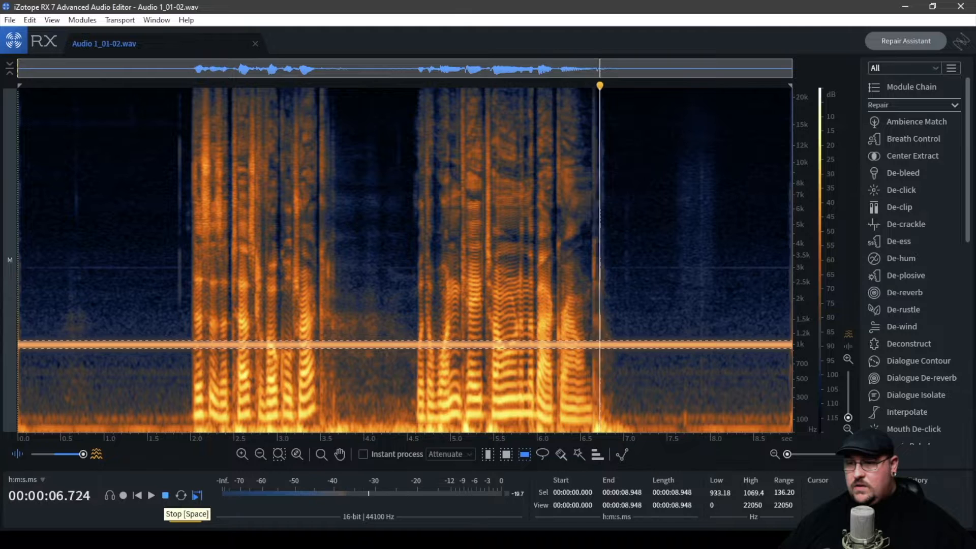
click(166, 495)
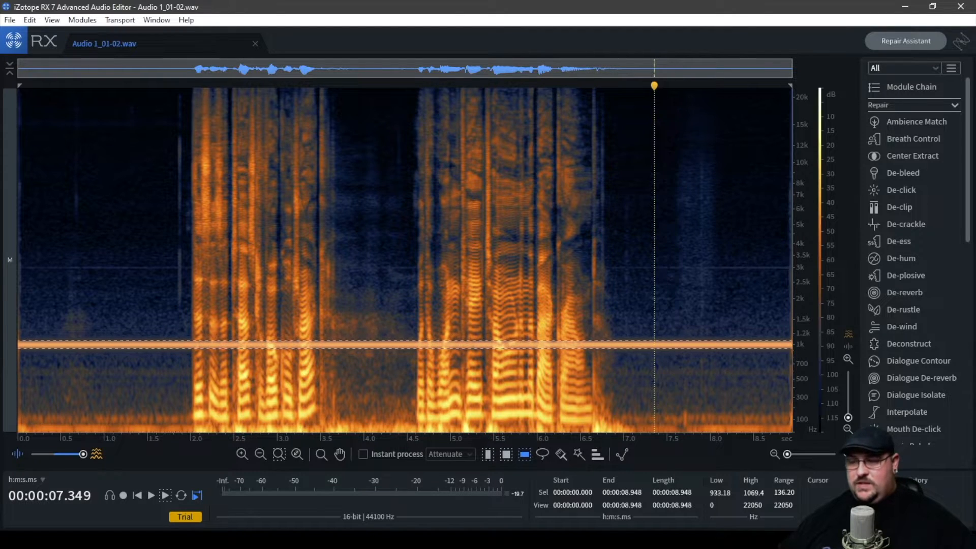
- Render a Gain of -Inf dB on the selected tone band, clear the selection and close the Gain module
click(82, 20)
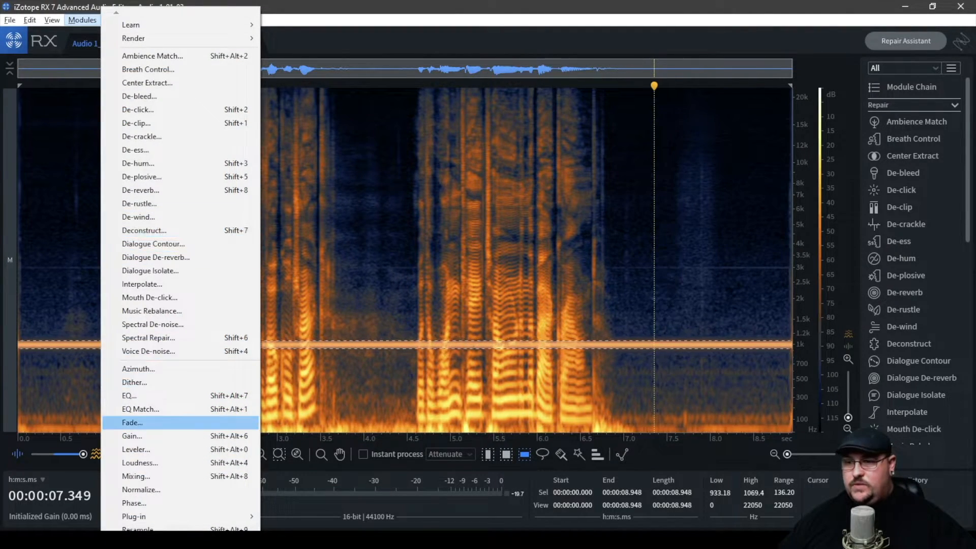
click(133, 436)
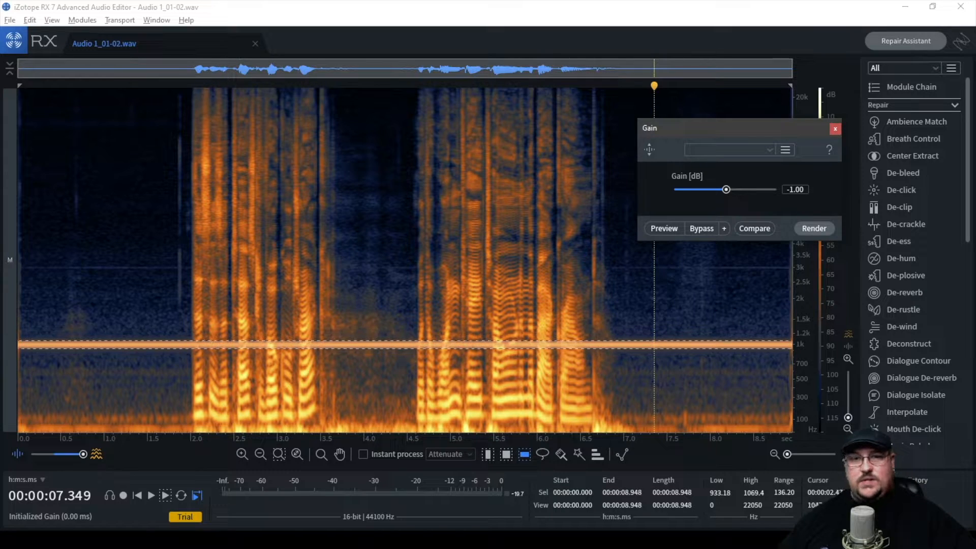
drag(726, 190, 674, 189)
click(814, 228)
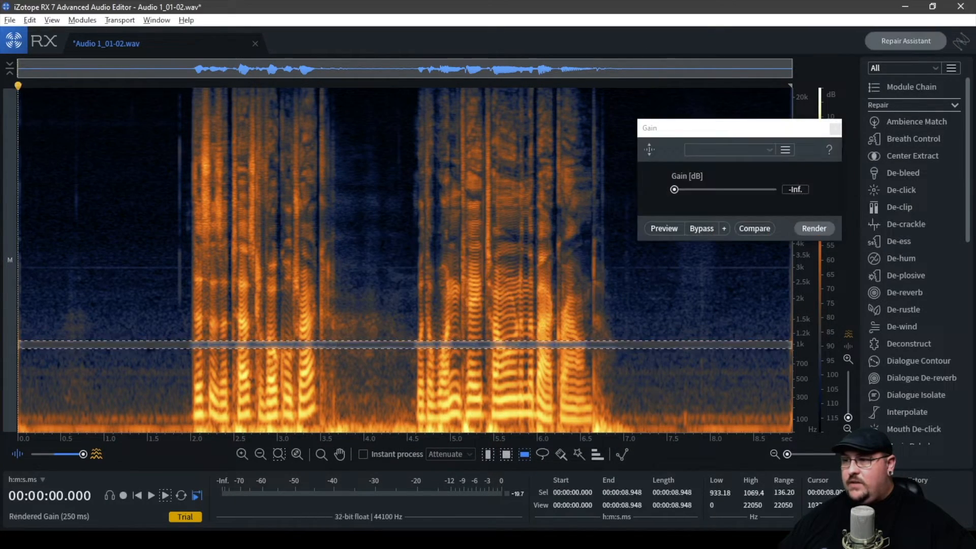
click(137, 403)
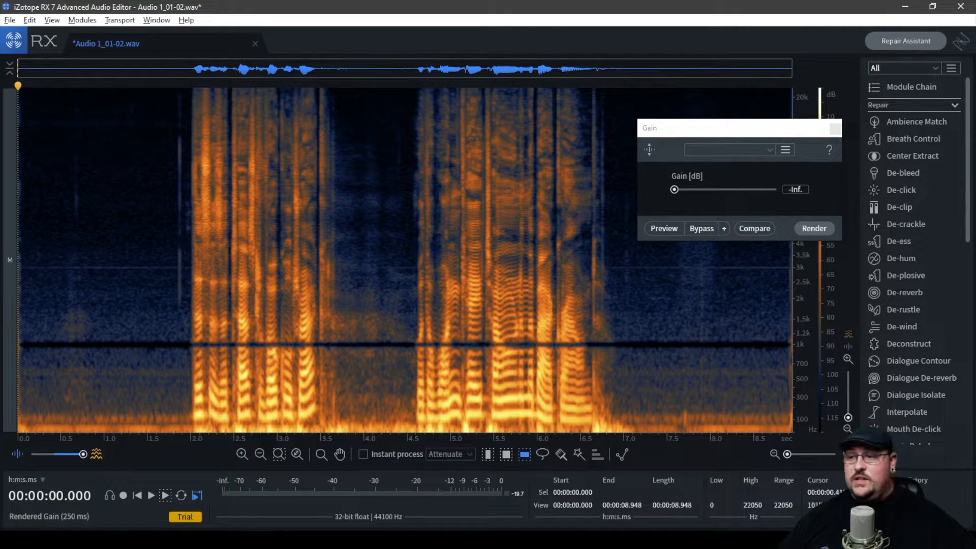
click(834, 128)
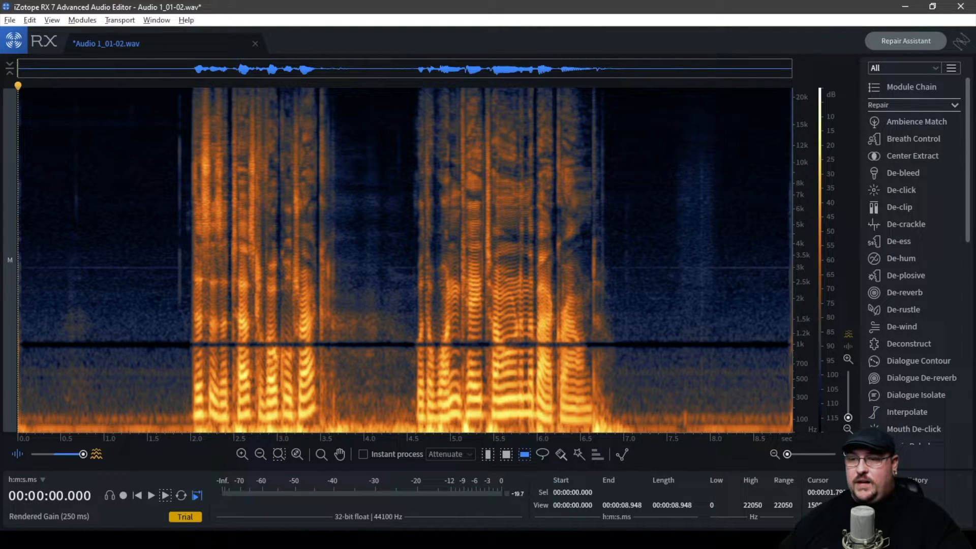
- Listen to Audio 1_01-02.wav with the tone band silenced and undo the gain change
key(space)
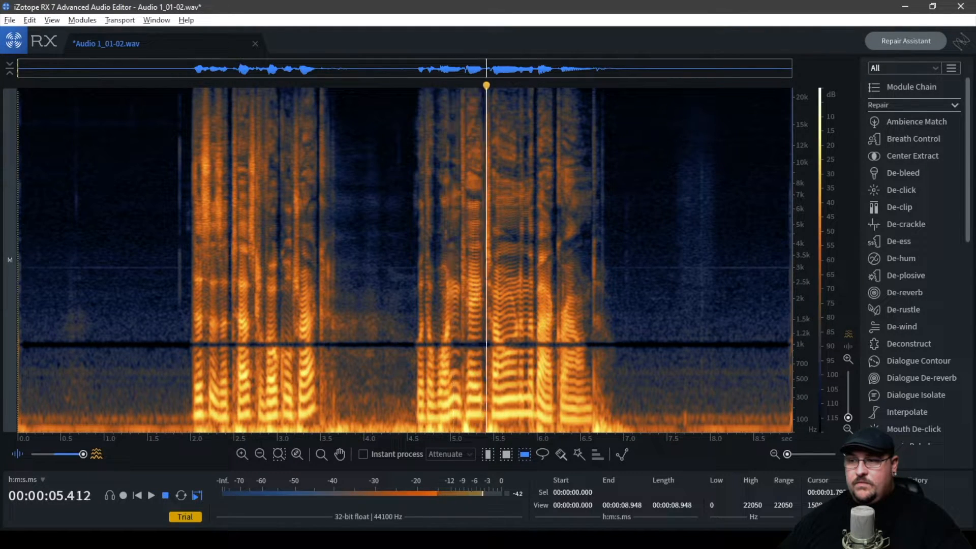
key(space)
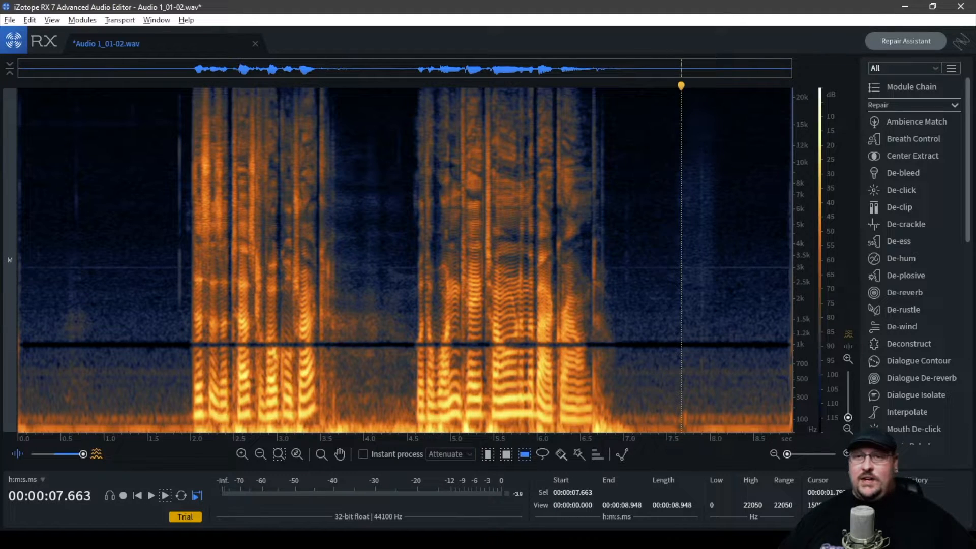
key(ctrl+z)
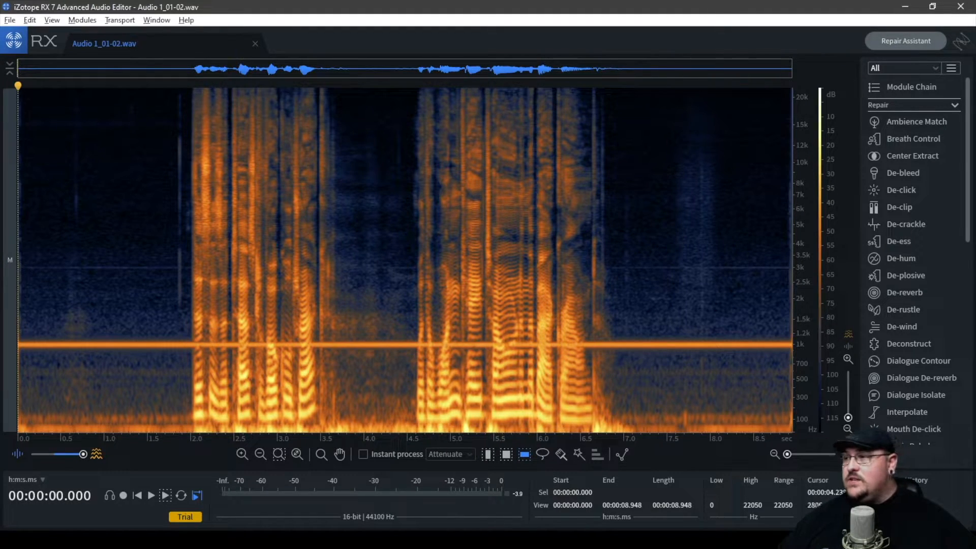
- Analyse Audio 1_01-02.wav with the Repair Assistant as Dialogue material
click(906, 40)
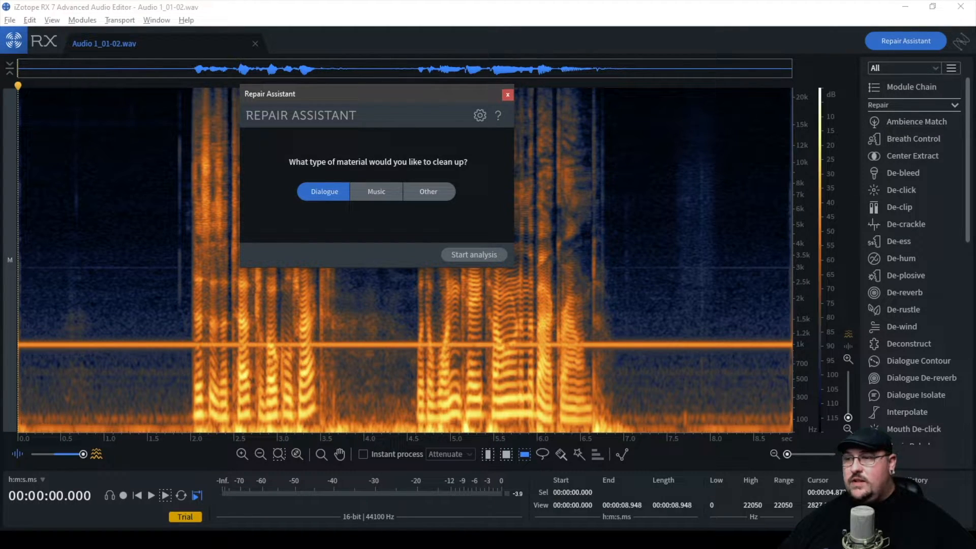
click(474, 255)
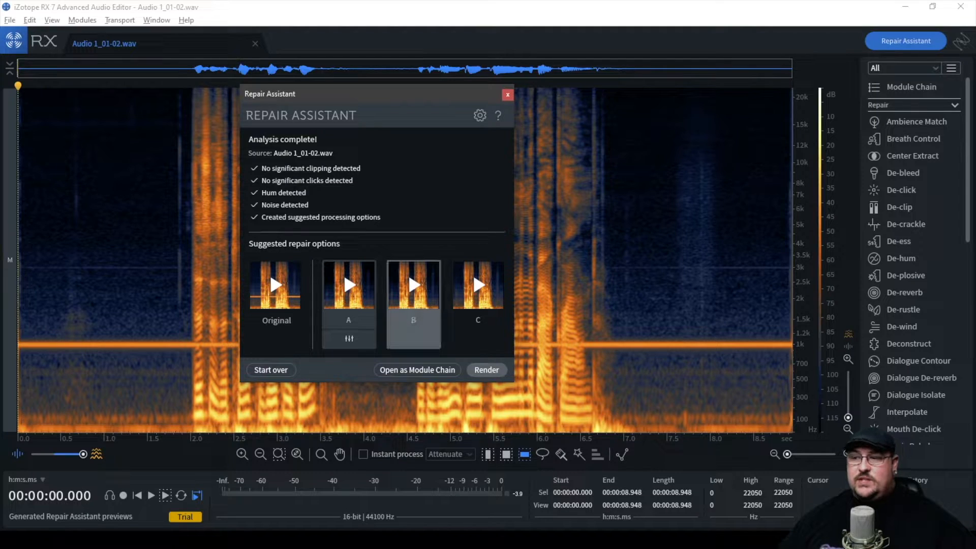
- Audition the suggested repair options A, B and C and render option B
mouse_move(362, 313)
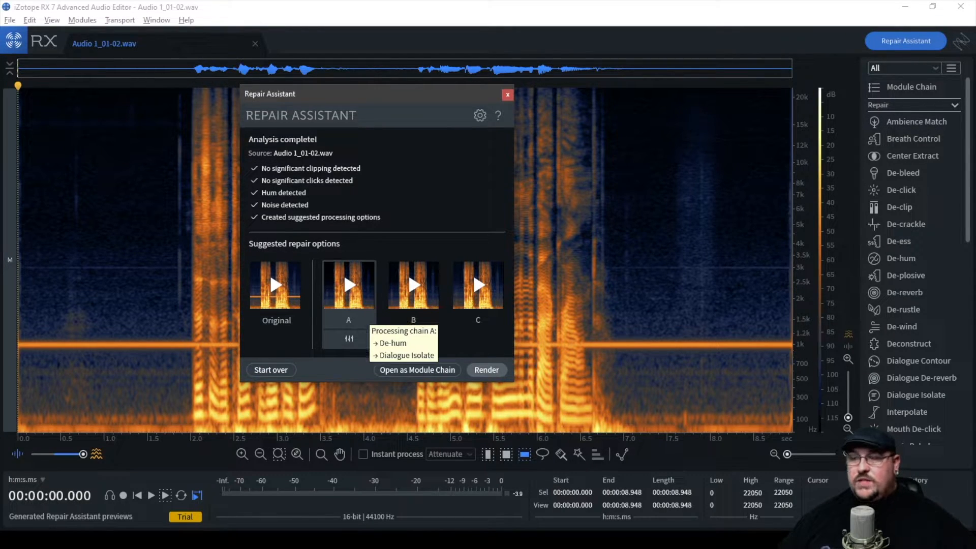
click(349, 285)
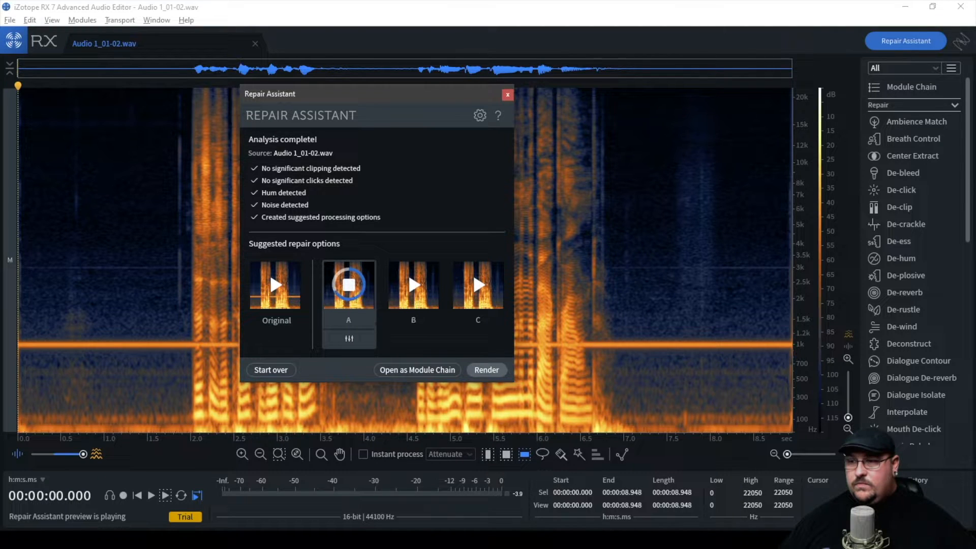
click(401, 305)
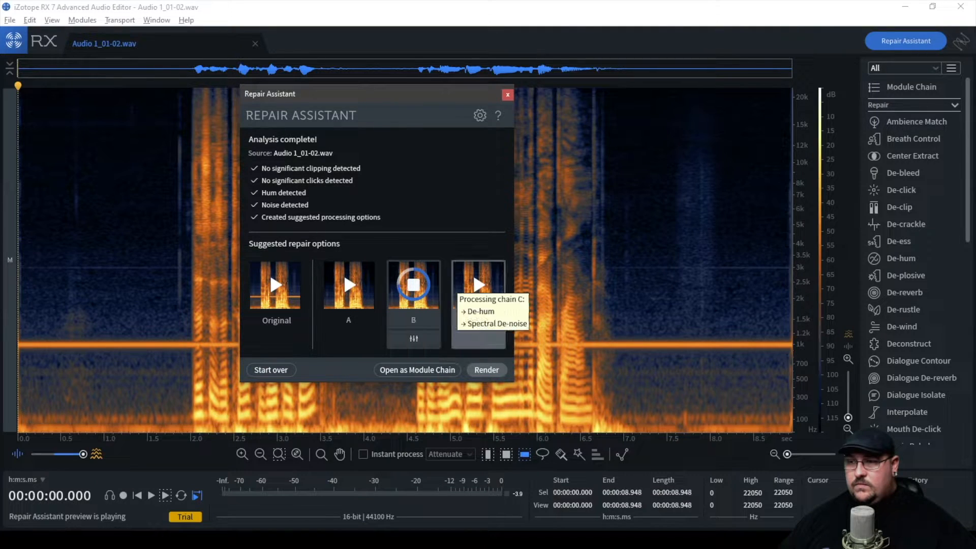
click(478, 285)
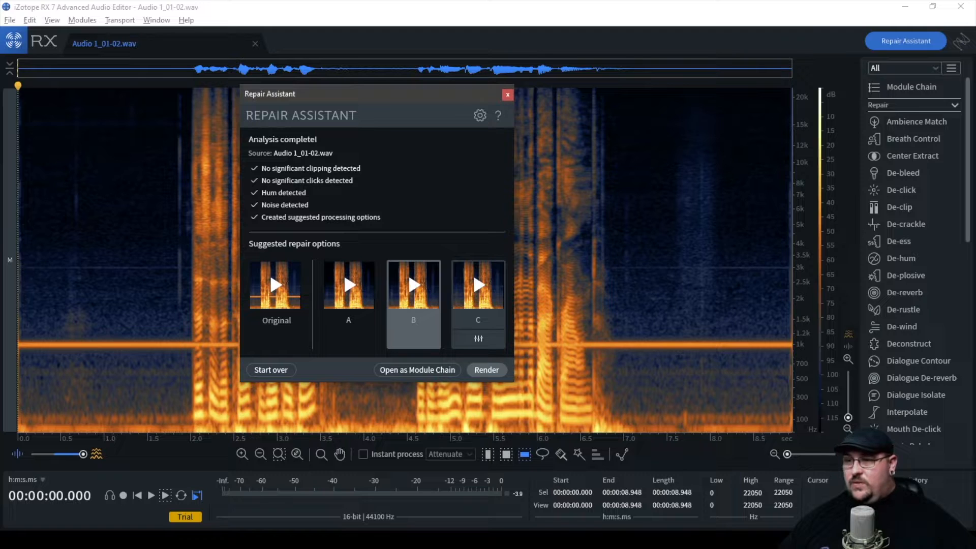
click(413, 325)
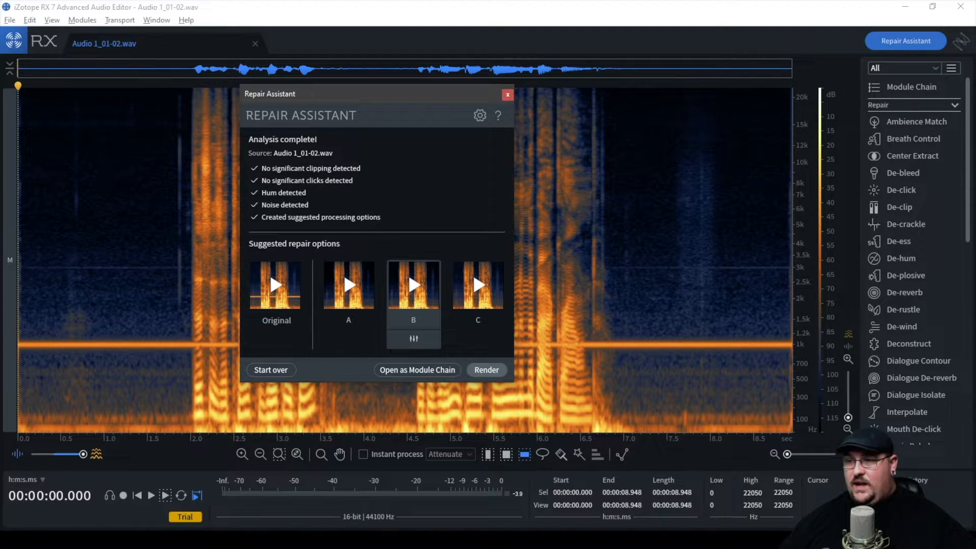
click(486, 369)
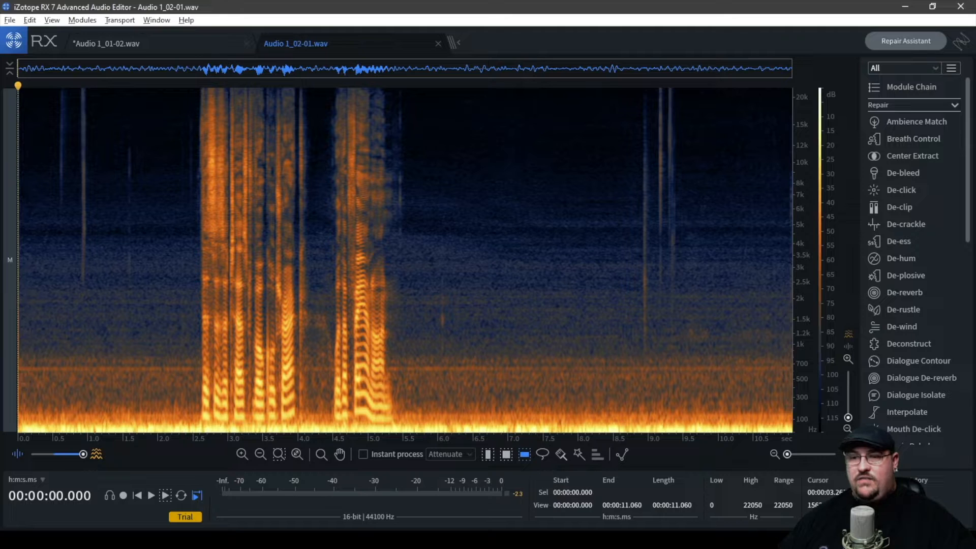
- Try to remove the low-frequency rumble from Audio 1_02-01.wav with a brush selection and play back the result
key(b)
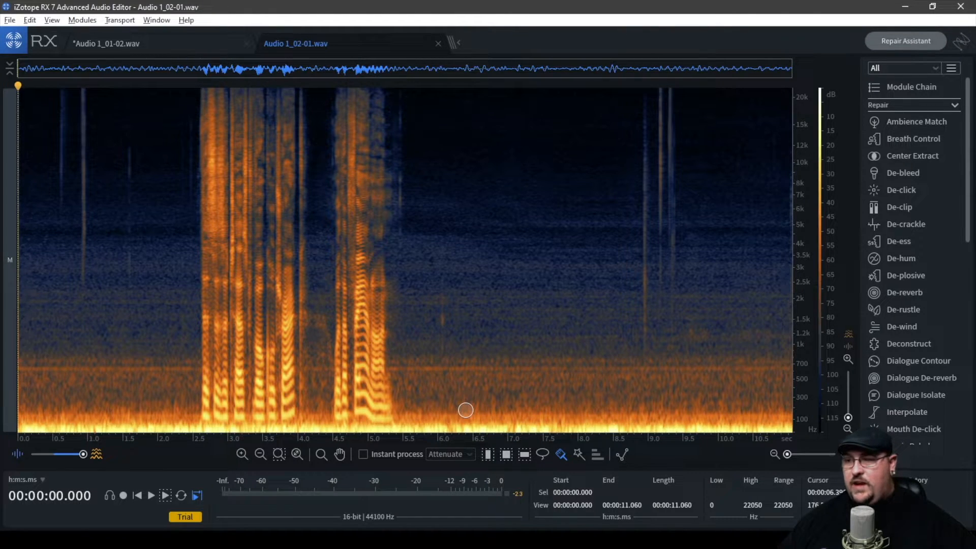
key(space)
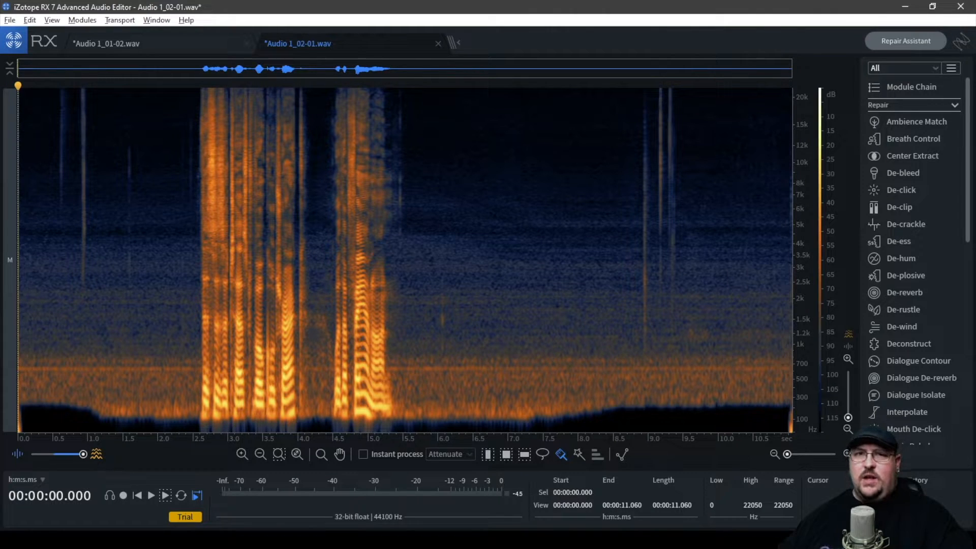
key(space)
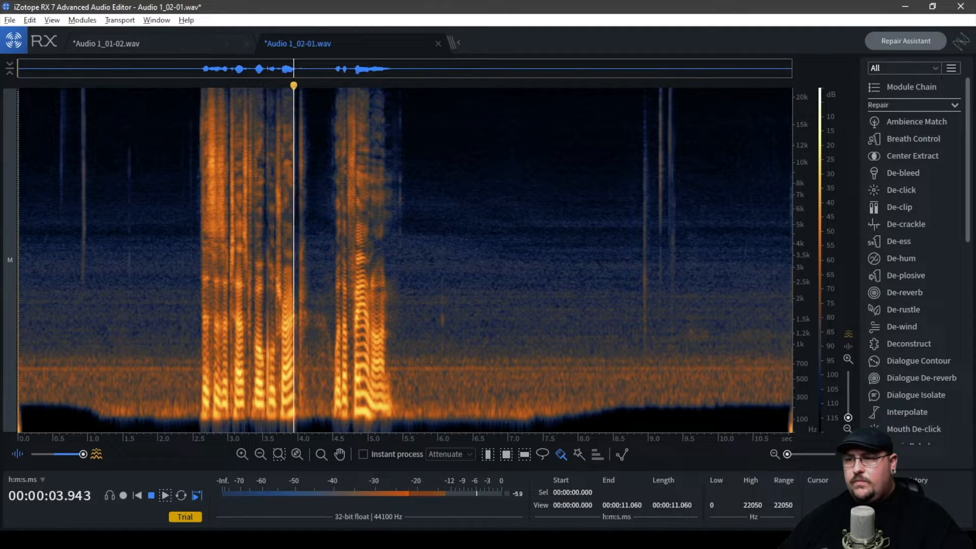
key(space)
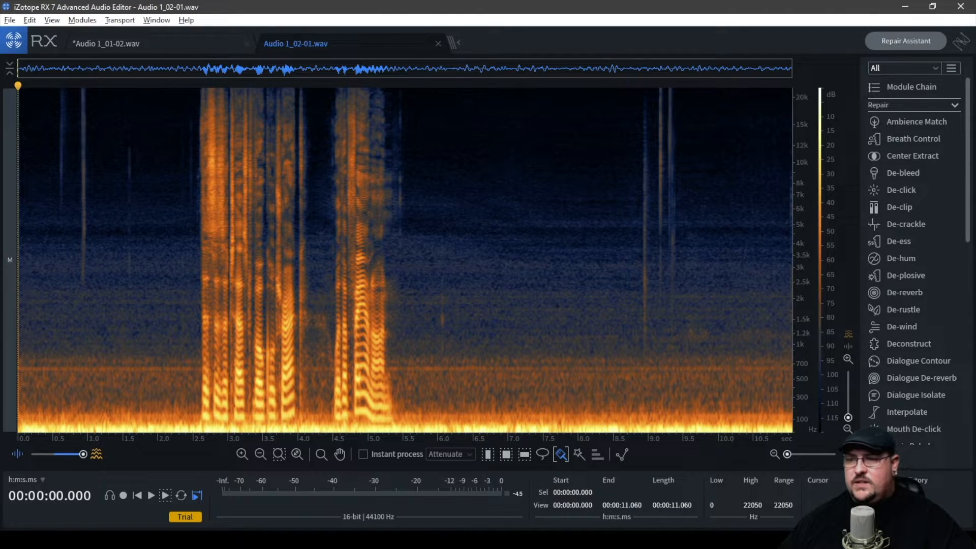
- Listen to the unprocessed Audio 1_02-01.wav
key(space)
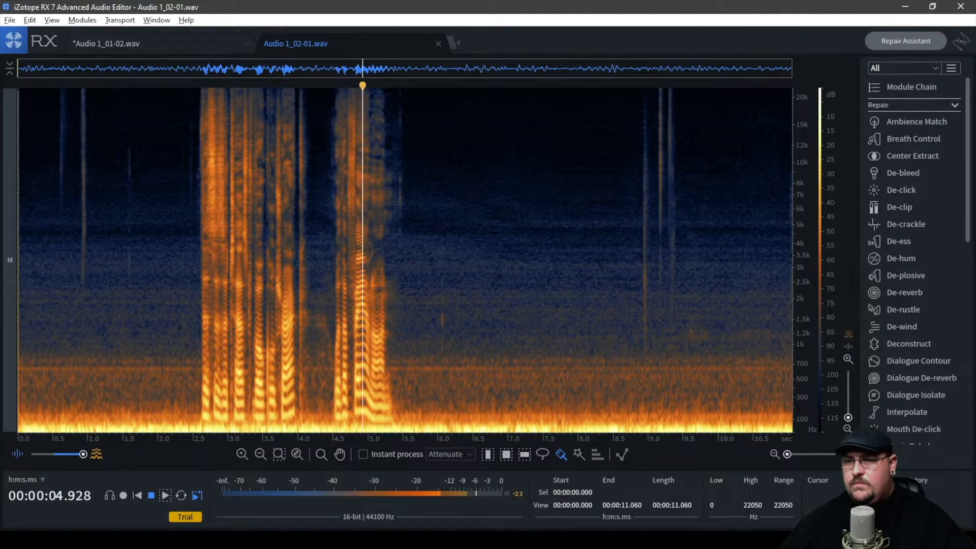
key(space)
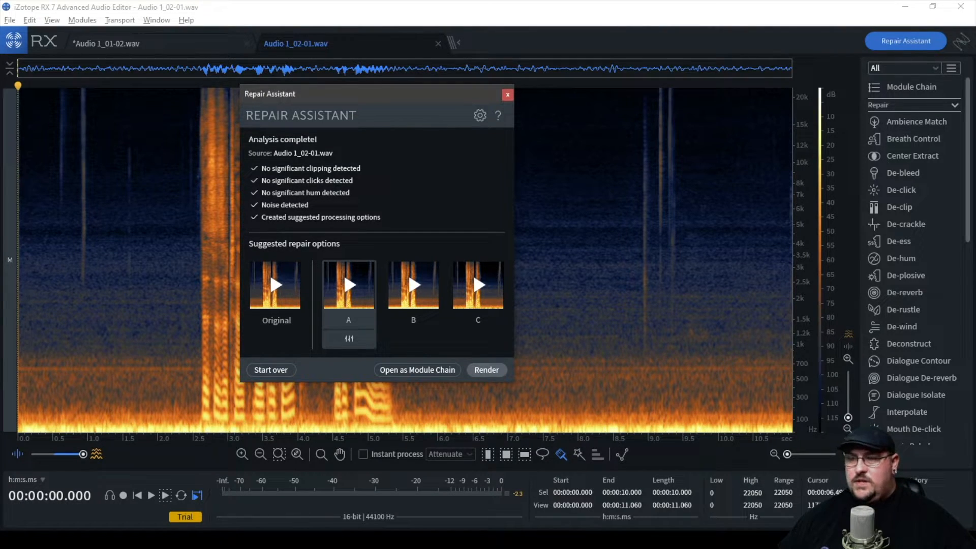
- Audition the original Audio 1_02-01.wav and the Repair Assistant's suggested options A, B and C
click(275, 284)
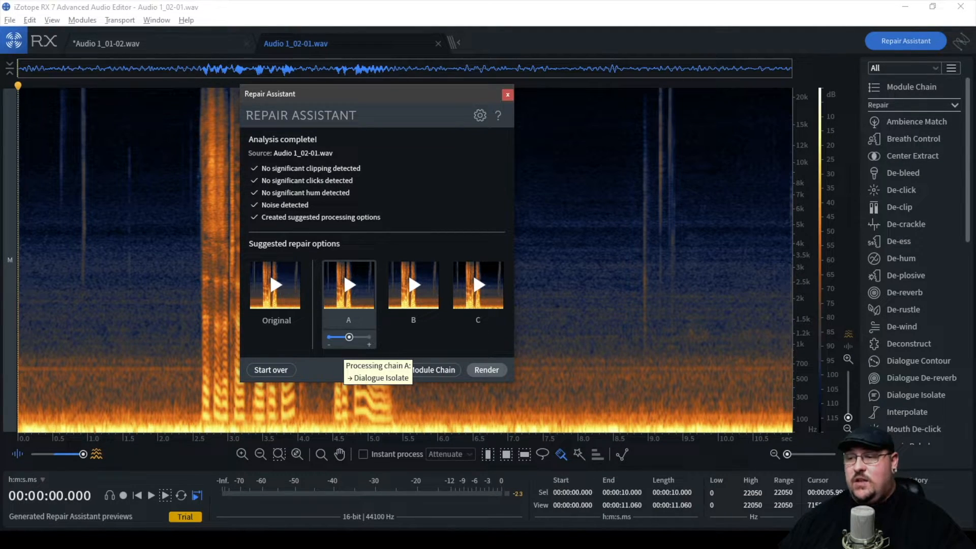
click(350, 285)
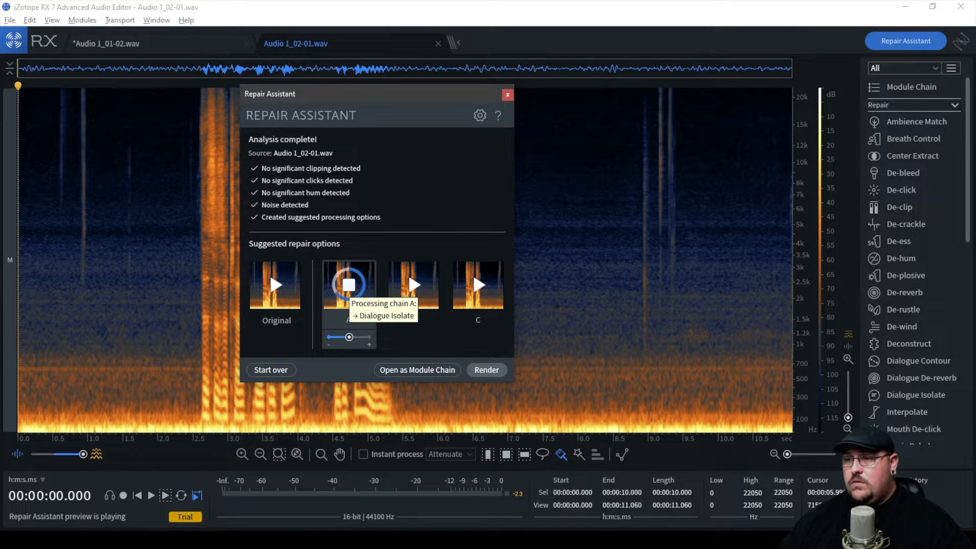
click(349, 285)
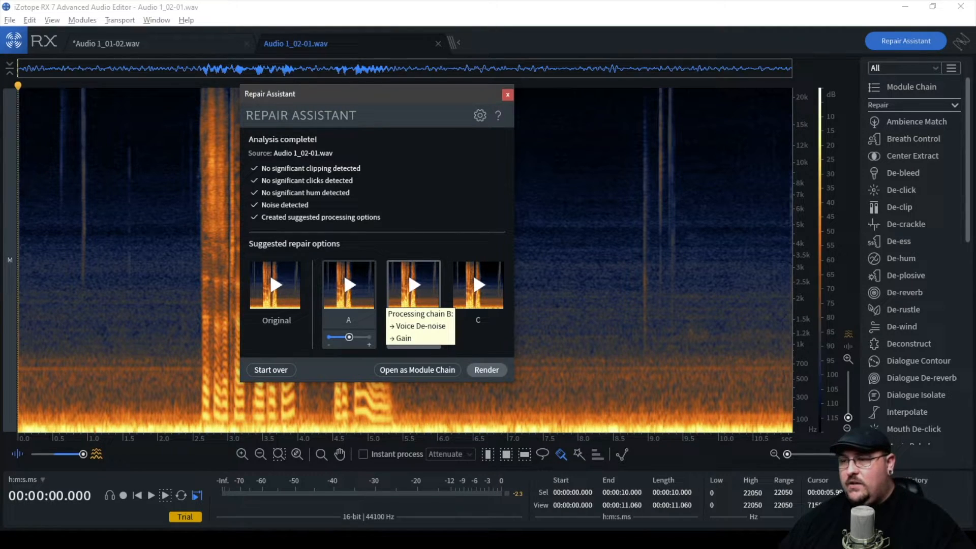
click(414, 284)
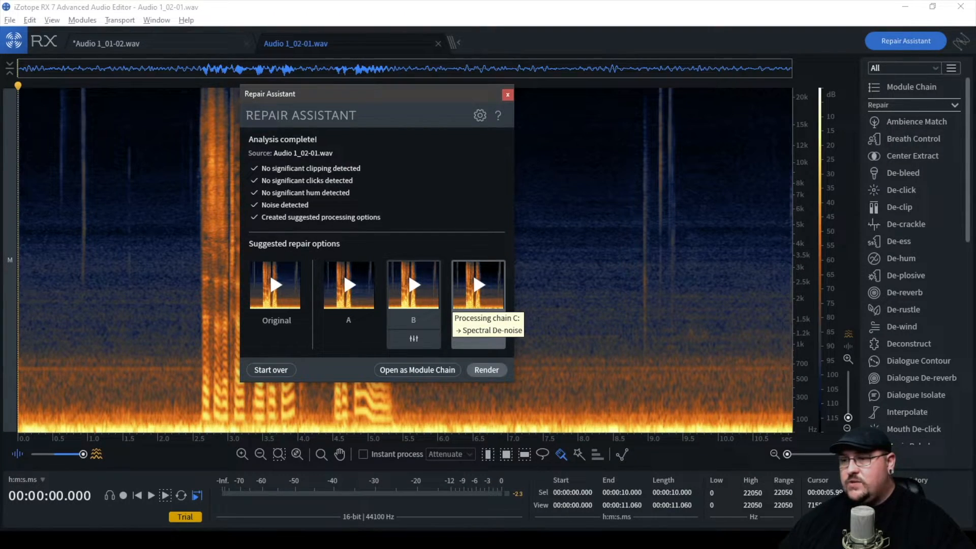
click(478, 285)
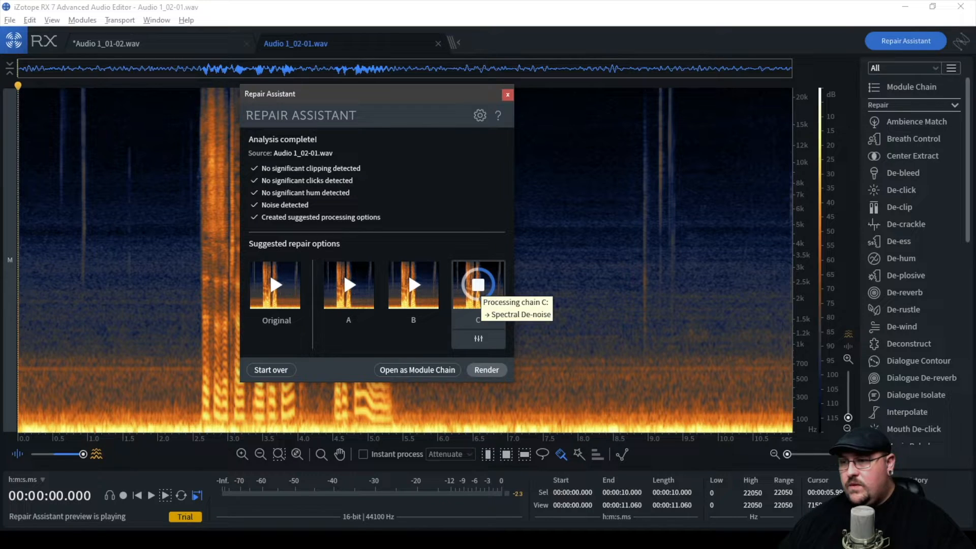
click(478, 285)
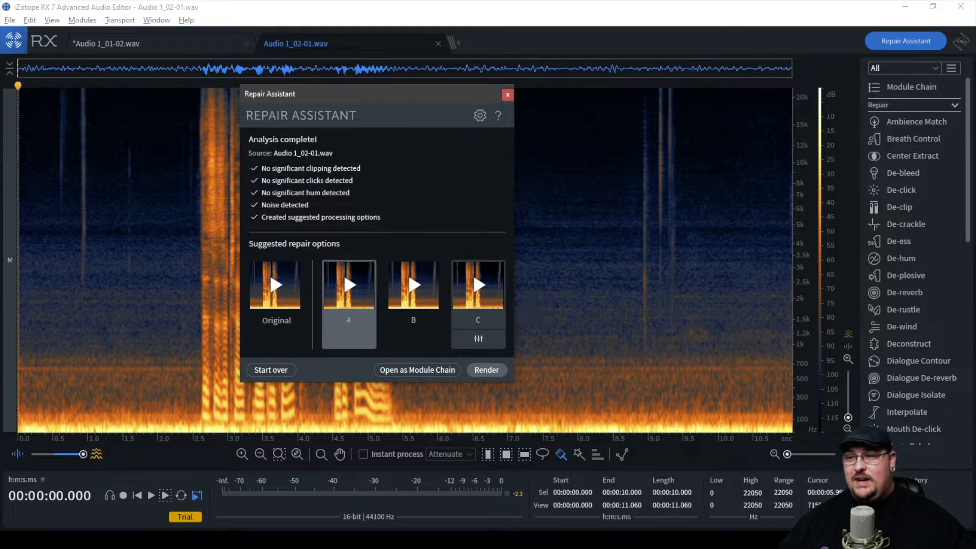
- Raise the processing intensity of repair option A to its maximum, preview it and render it
click(349, 326)
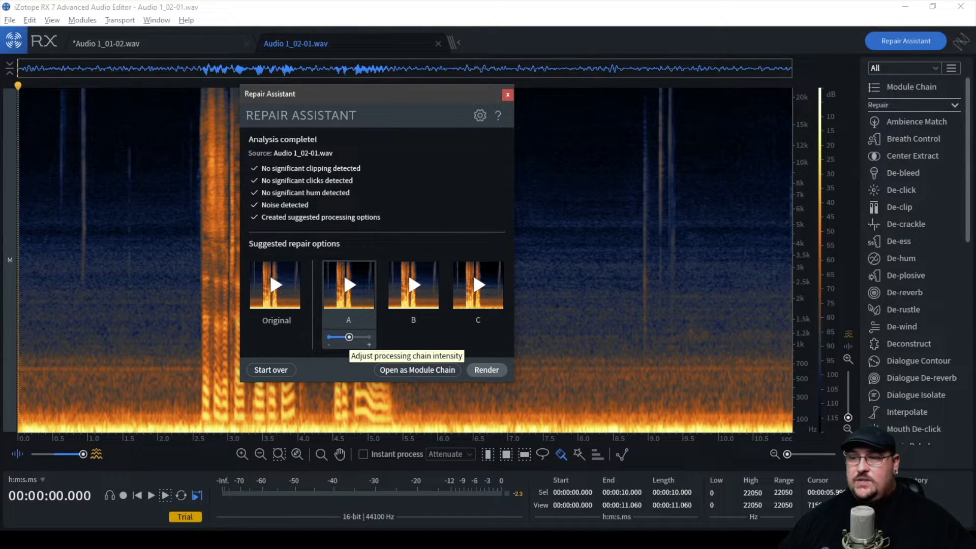
drag(348, 337, 431, 330)
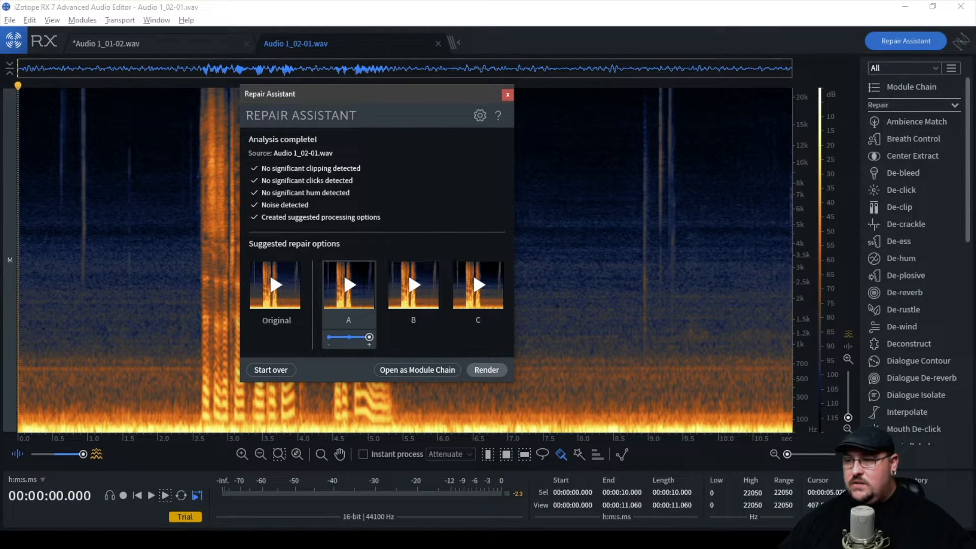
click(348, 285)
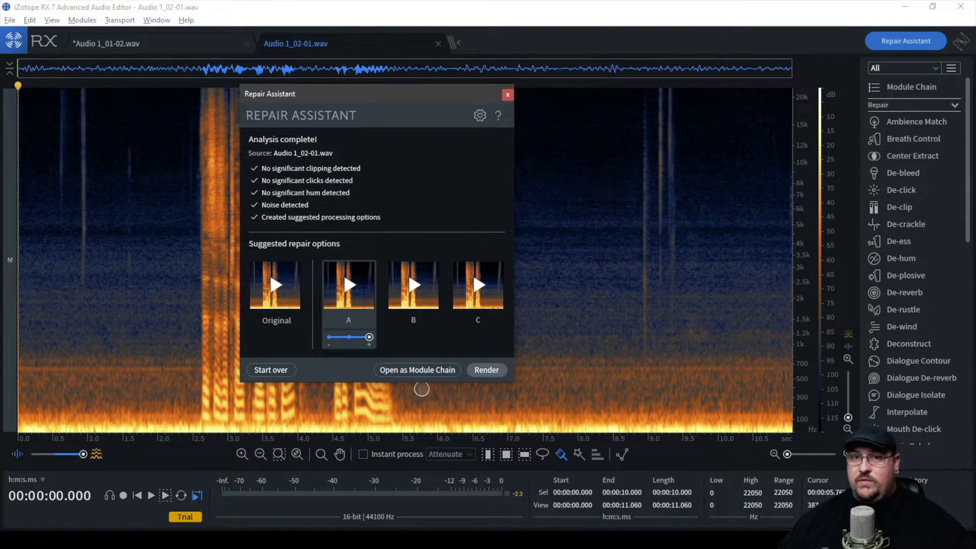
click(486, 369)
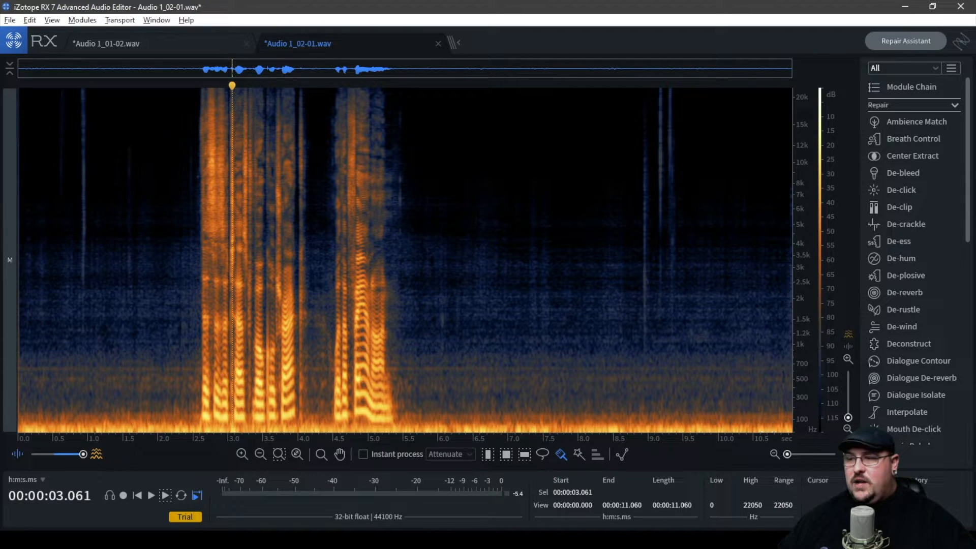
- Brush-select the remaining rumble below about 115 Hz along the whole clip, delete it and play back the result
drag(23, 426, 791, 427)
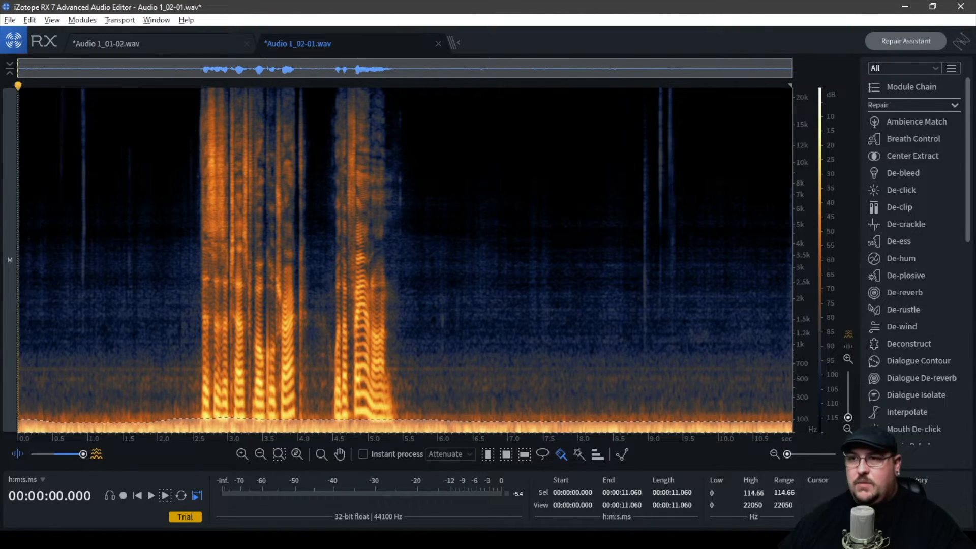
key(Delete)
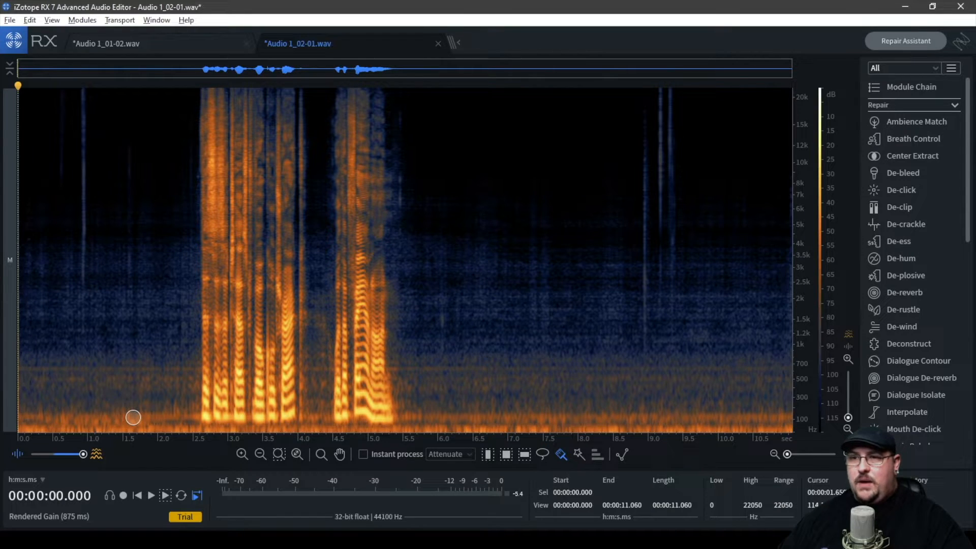
key(space)
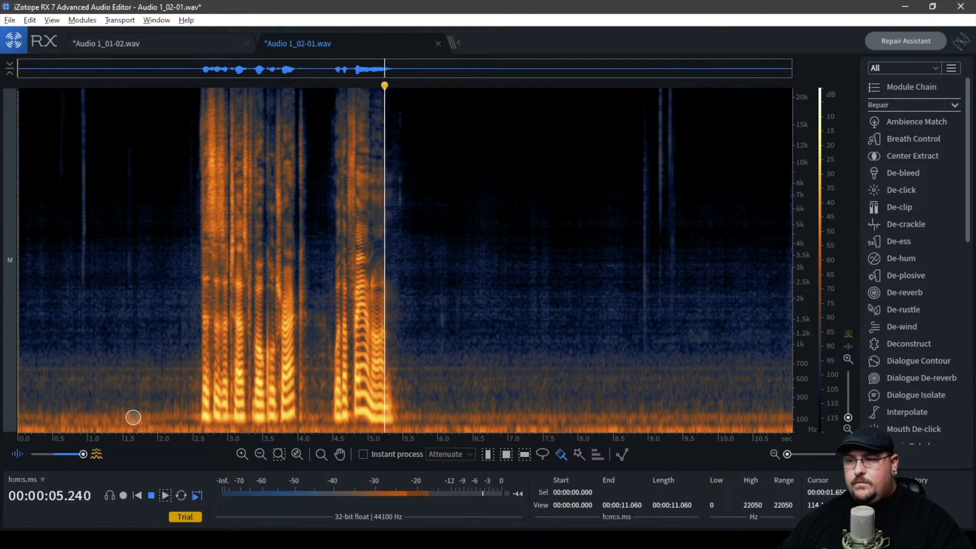
key(space)
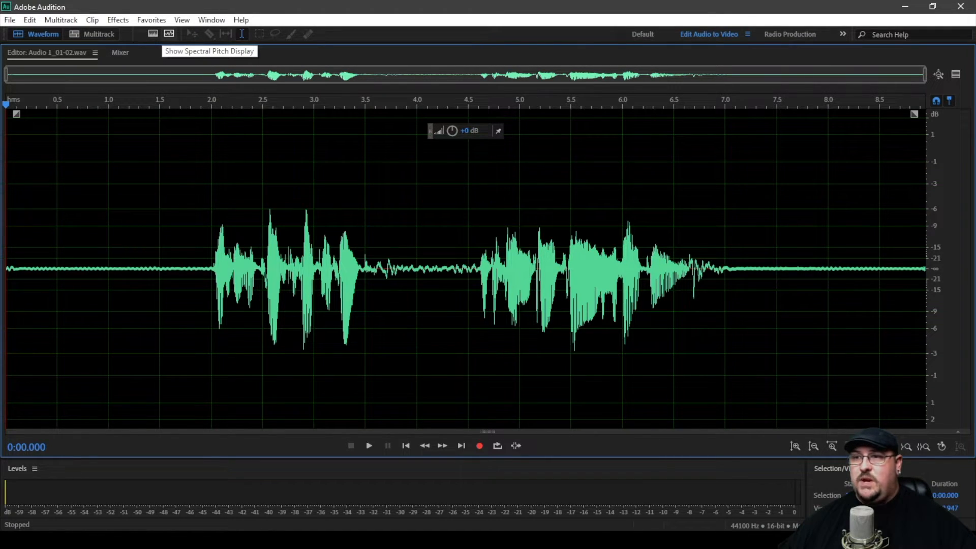
- Switch to Adobe Audition, show the spectral frequency display of Audio 1_01-02.wav and try out a marquee selection
click(153, 34)
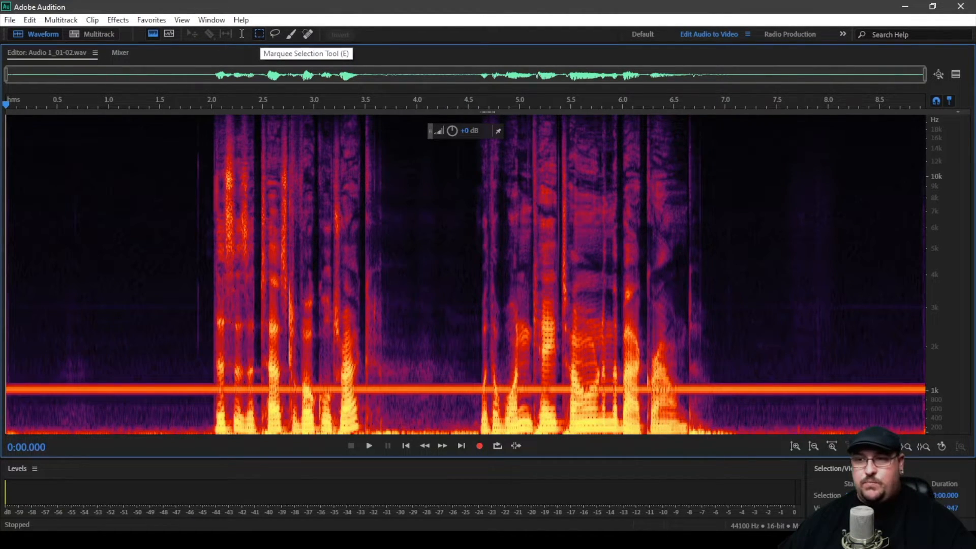
drag(99, 239, 452, 343)
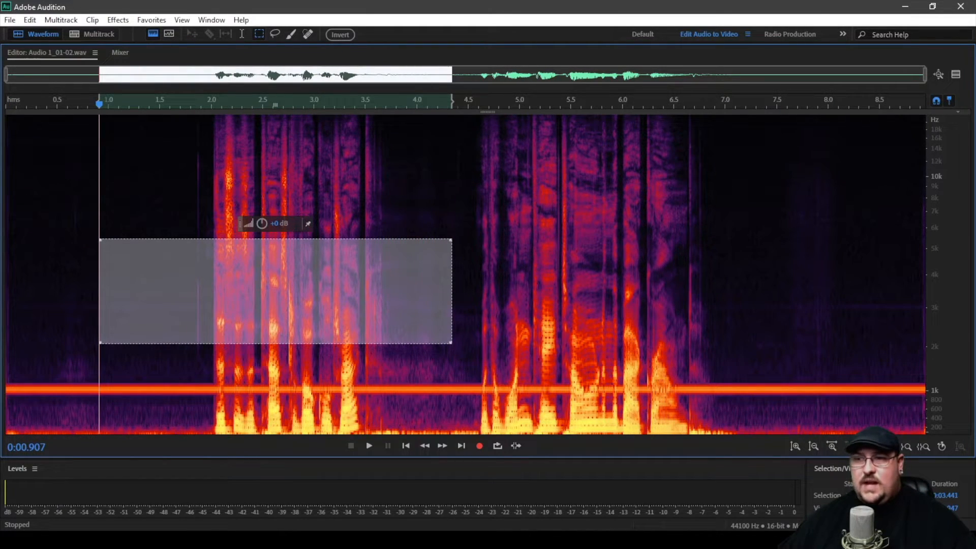
key(Escape)
key(Home)
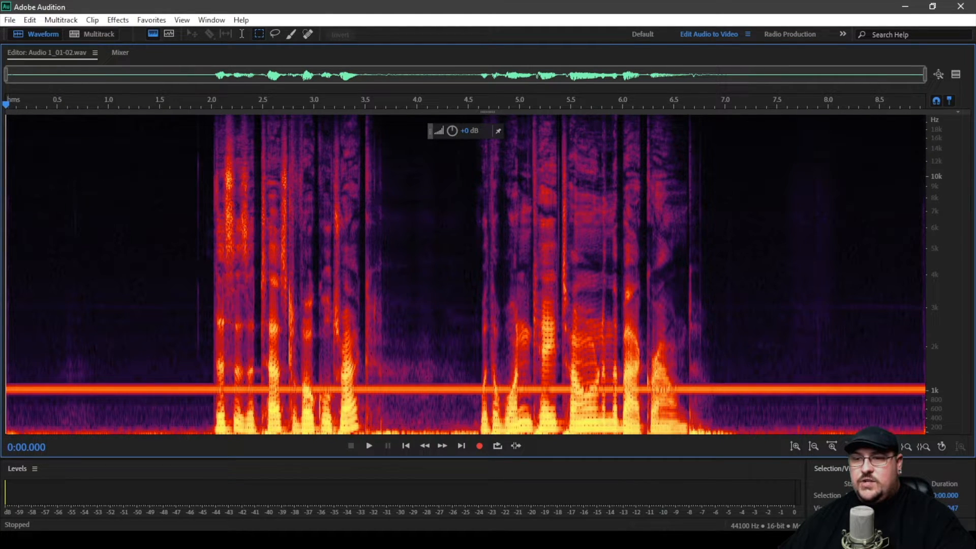
- Marquee-select the constant tone around 1 kHz across the whole of Audio 1_01-02.wav, delete it and play back the result
drag(8, 383, 924, 392)
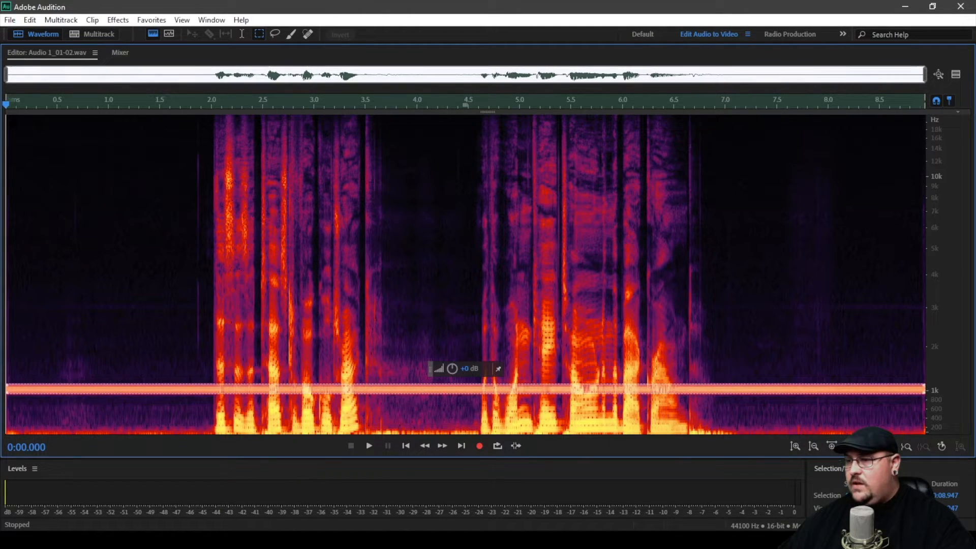
key(Delete)
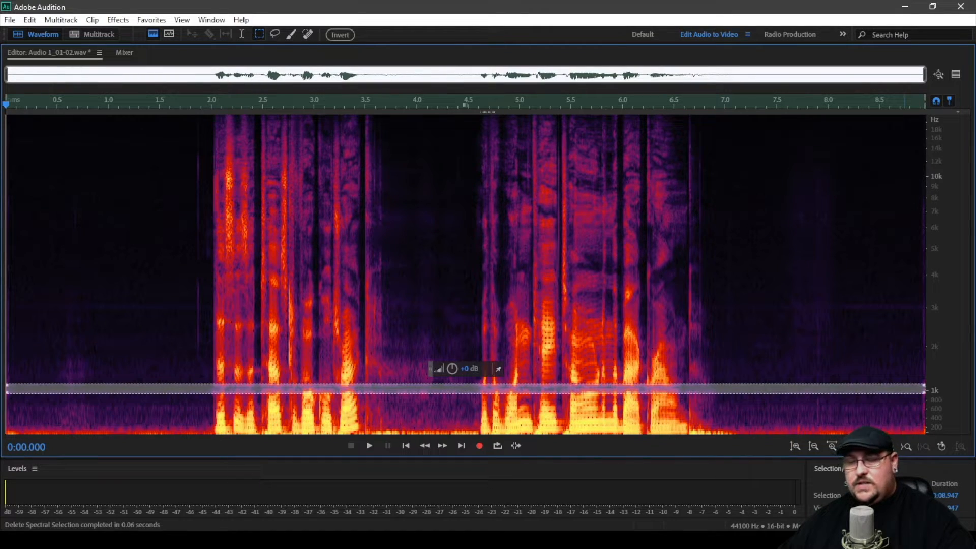
key(ctrl+shift+a)
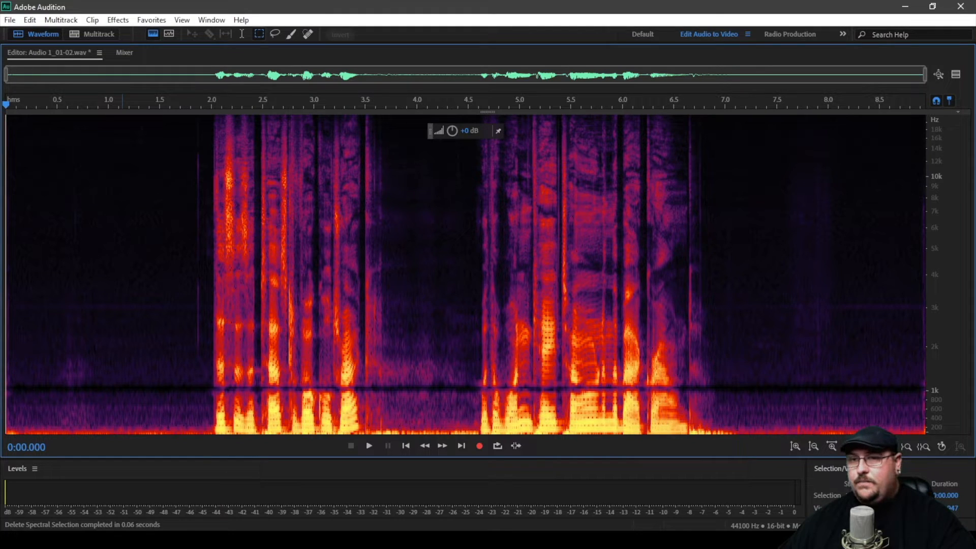
key(space)
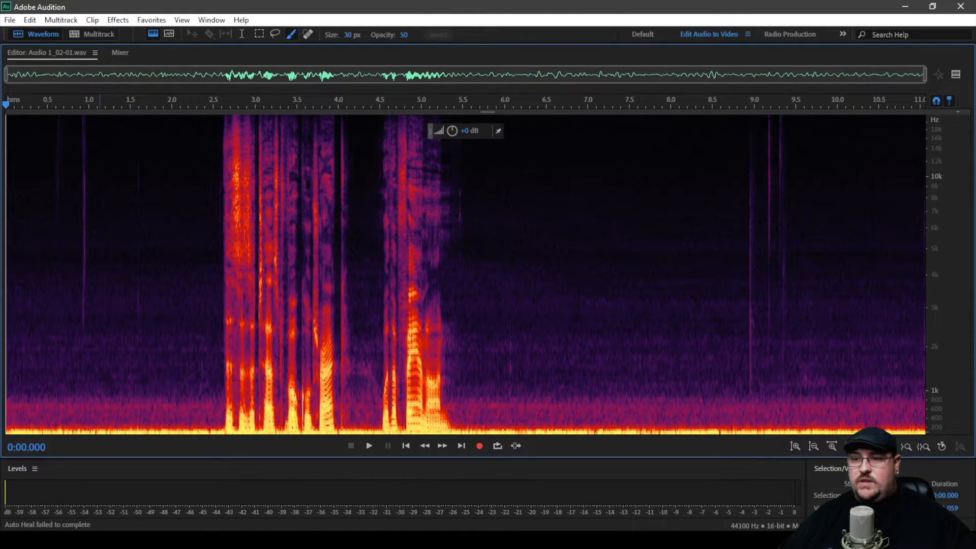
- Try to delete the low-frequency rumble from Audio 1_02-01.wav with a 30 px paintbrush selection at 50 opacity
drag(8, 427, 854, 427)
key(Delete)
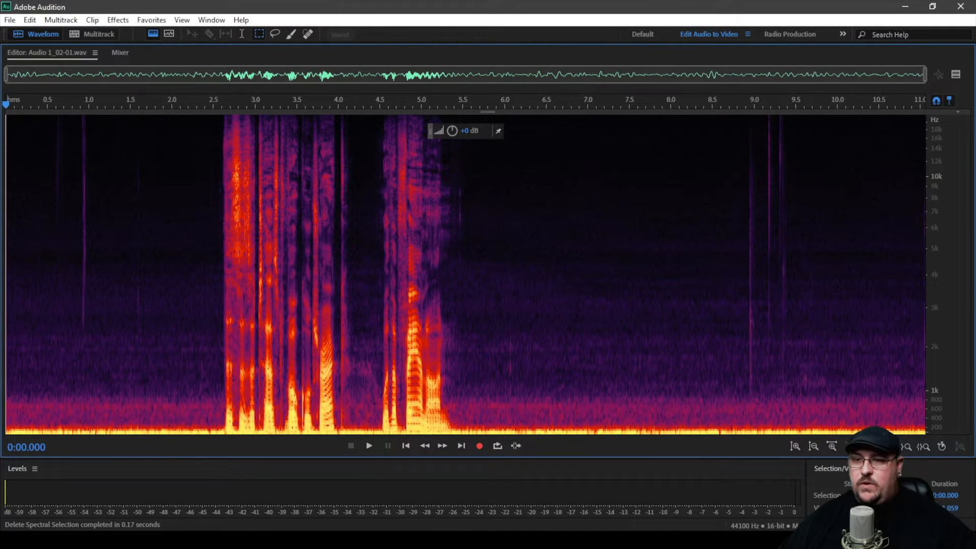
- Marquee-select the low-frequency rumble along the whole of Audio 1_02-01.wav, delete it and listen to the result
drag(6, 425, 926, 434)
key(Delete)
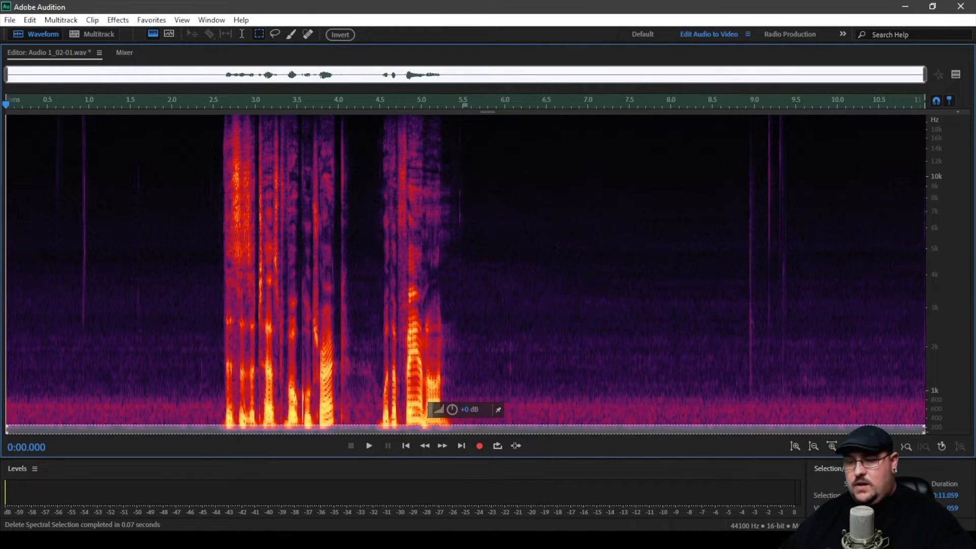
key(Escape)
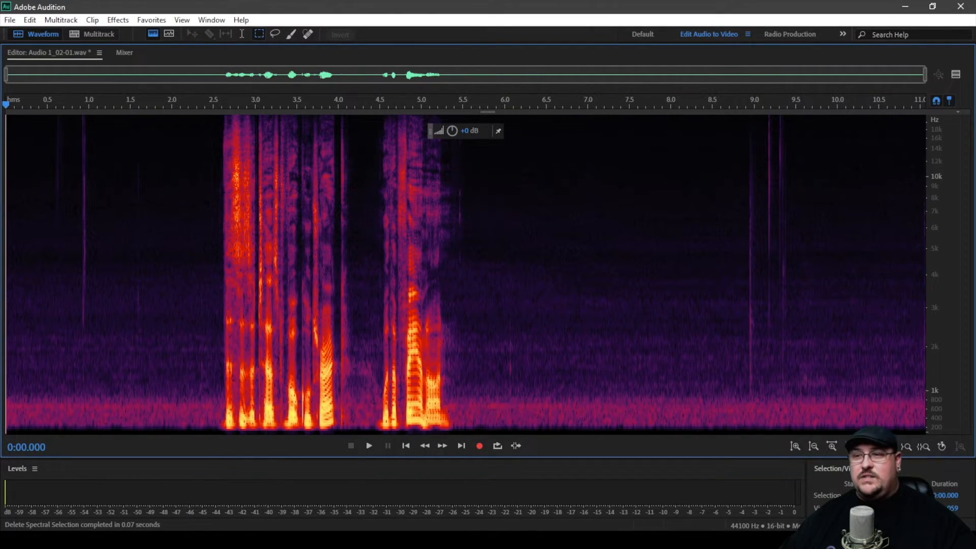
key(space)
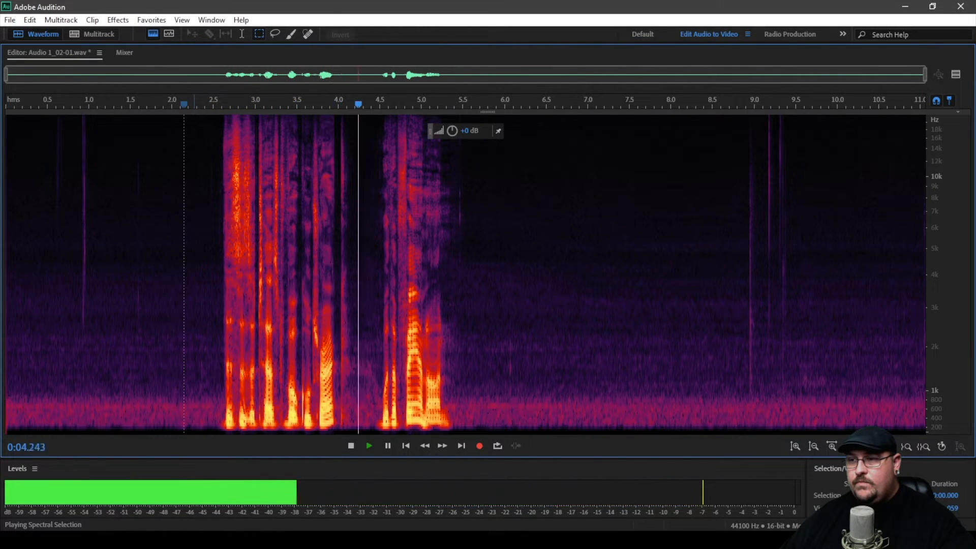
key(space)
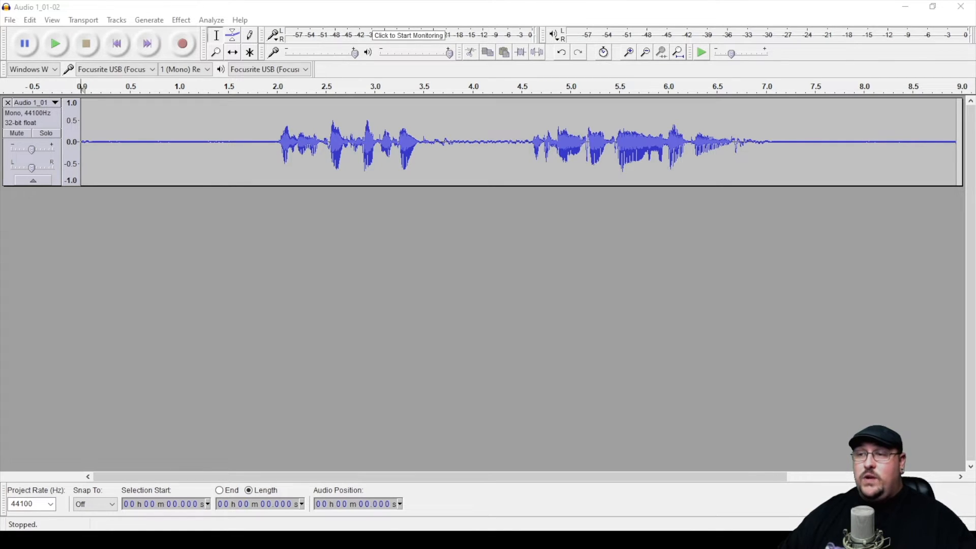
- Switch to Audacity and listen to Audio 1_01-02 from about 1.58 seconds
click(235, 143)
key(space)
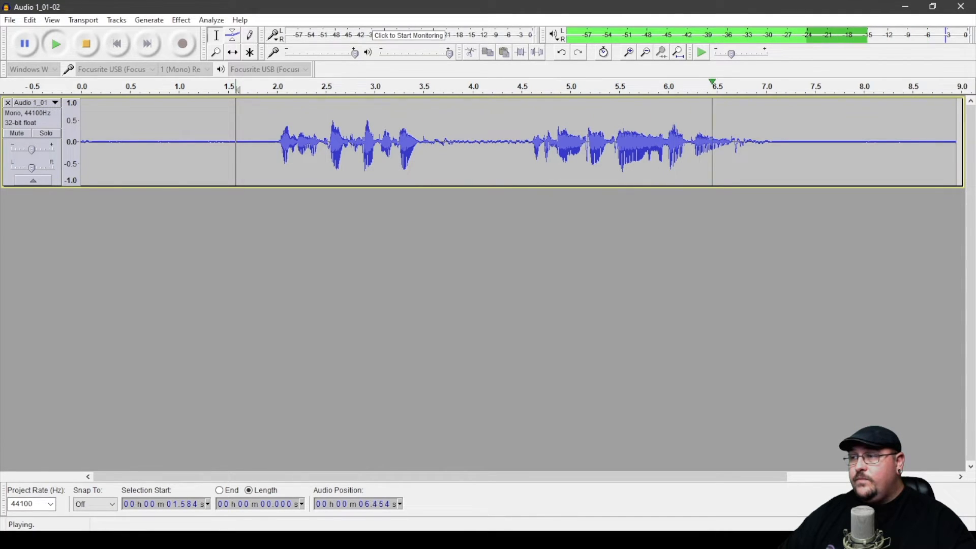
key(space)
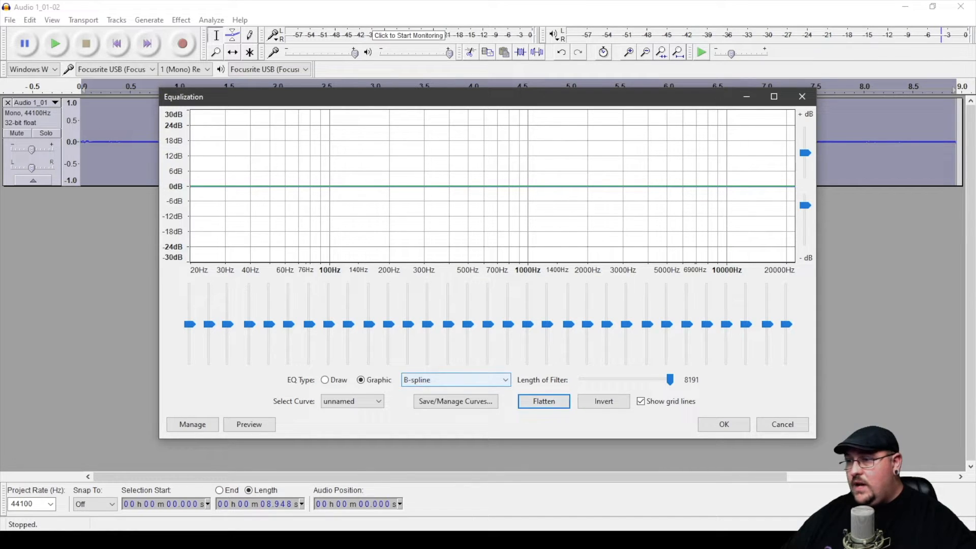
- Cut 1000 Hz in the Equalization effect with the graphic band and with a narrow drawn notch, previewing each
drag(527, 325, 527, 361)
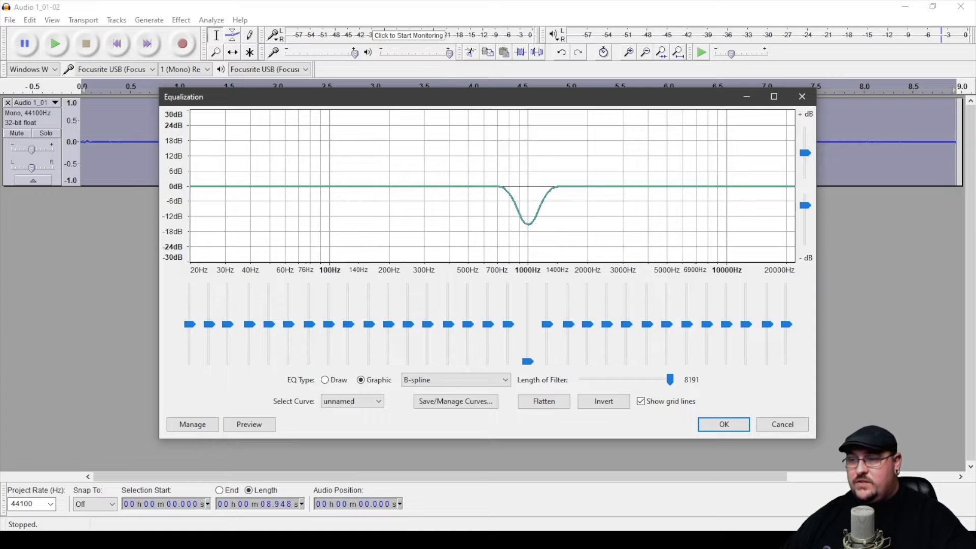
click(265, 426)
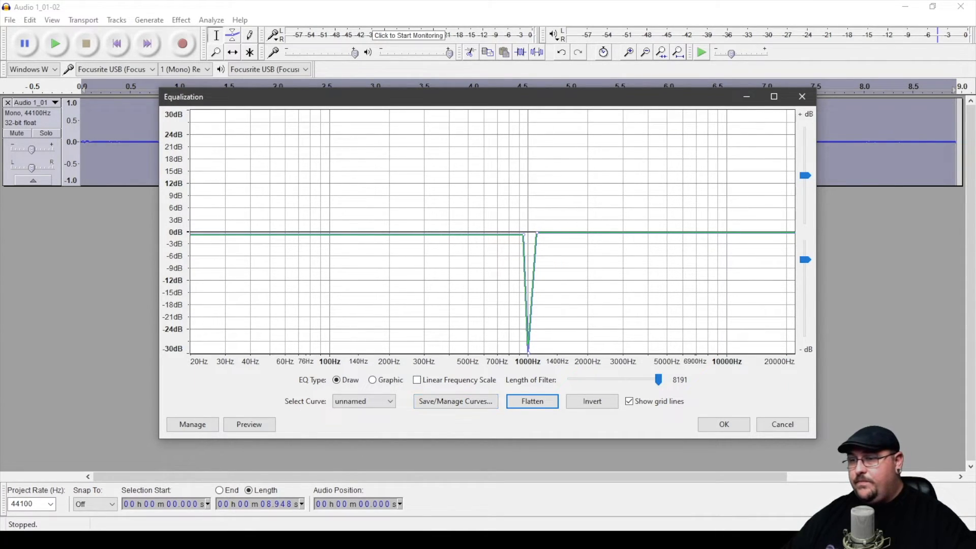
click(249, 424)
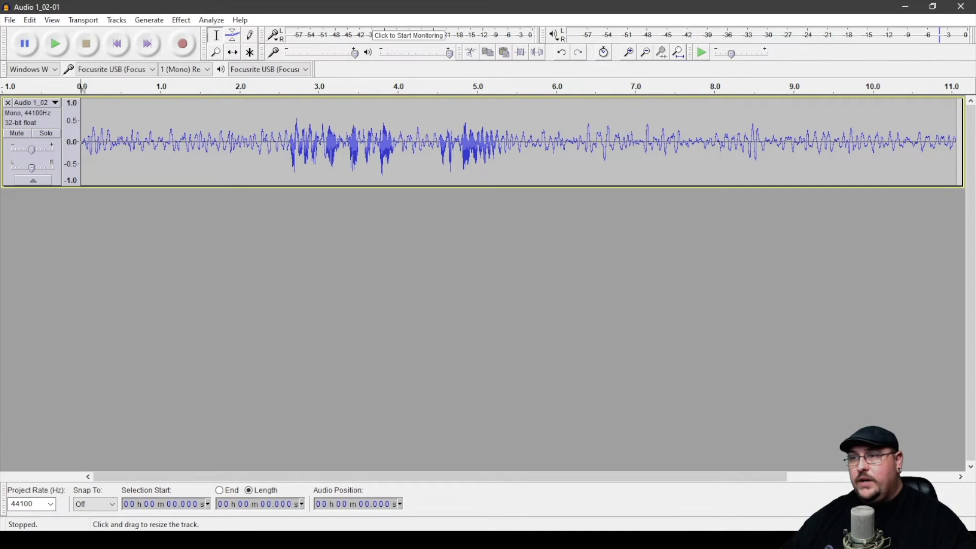
- Capture a Noise Reduction noise profile from the speech-free first 2.48 seconds of Audio 1_02-01
key(ctrl+a)
click(181, 20)
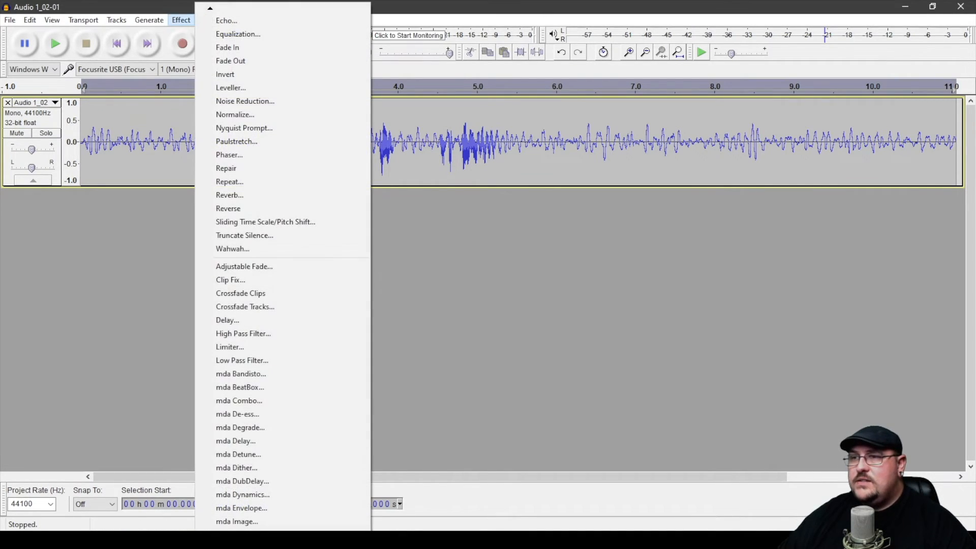
click(245, 101)
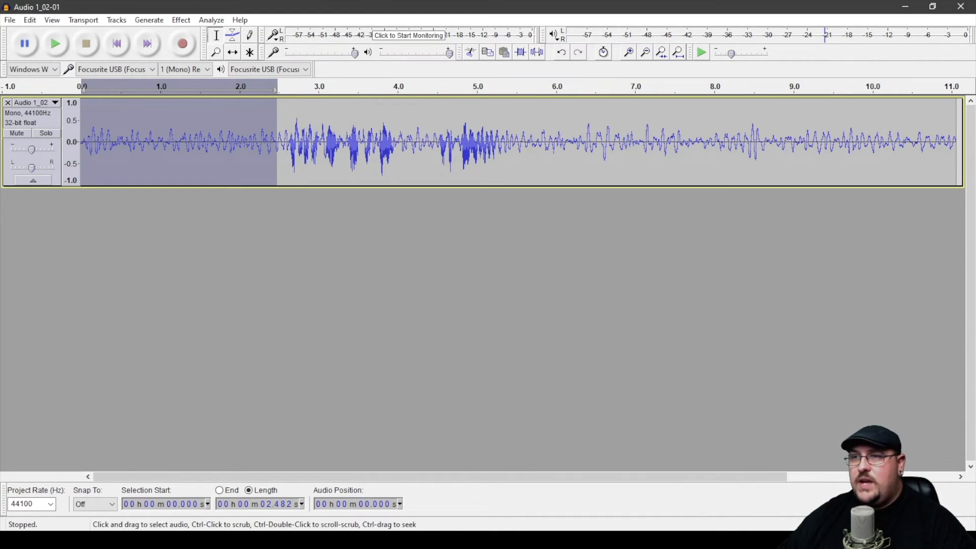
click(181, 19)
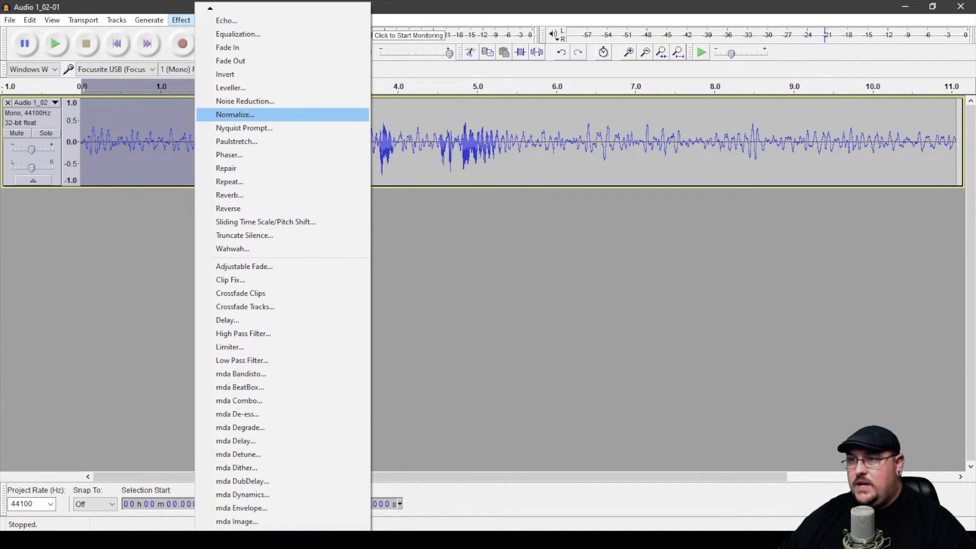
click(235, 114)
click(485, 209)
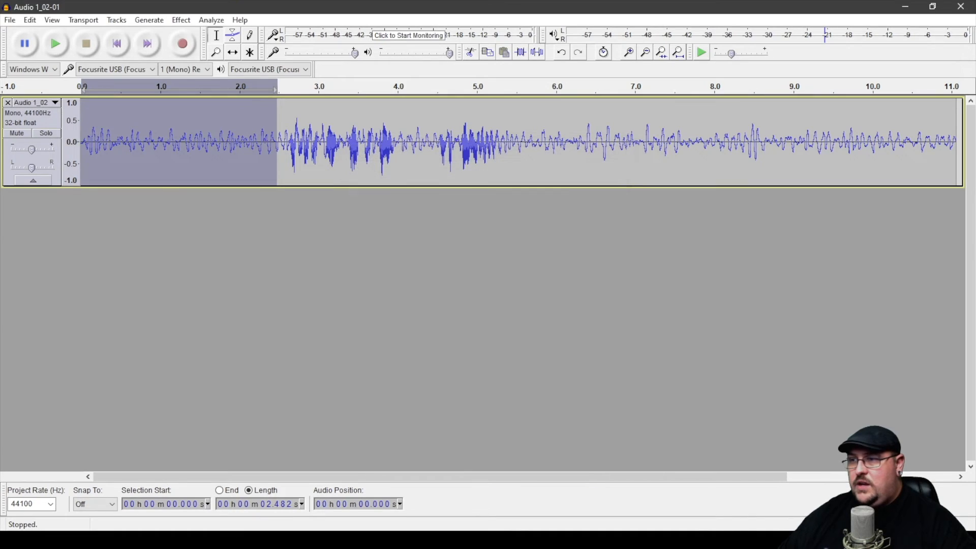
- Preview and apply Noise Reduction to the whole Audio 1_02-01 track with 12 dB reduction, sensitivity 6.00 and frequency smoothing 3
click(34, 118)
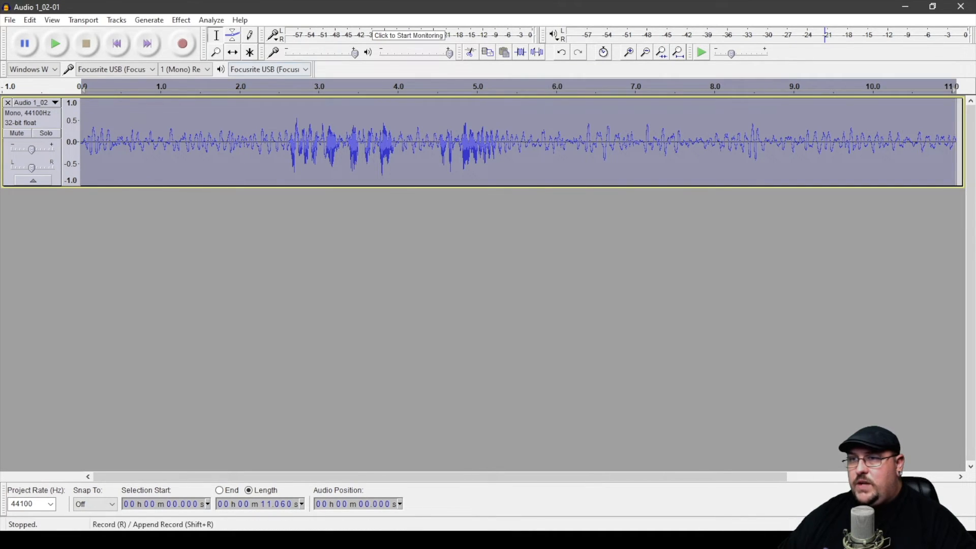
click(181, 20)
click(245, 101)
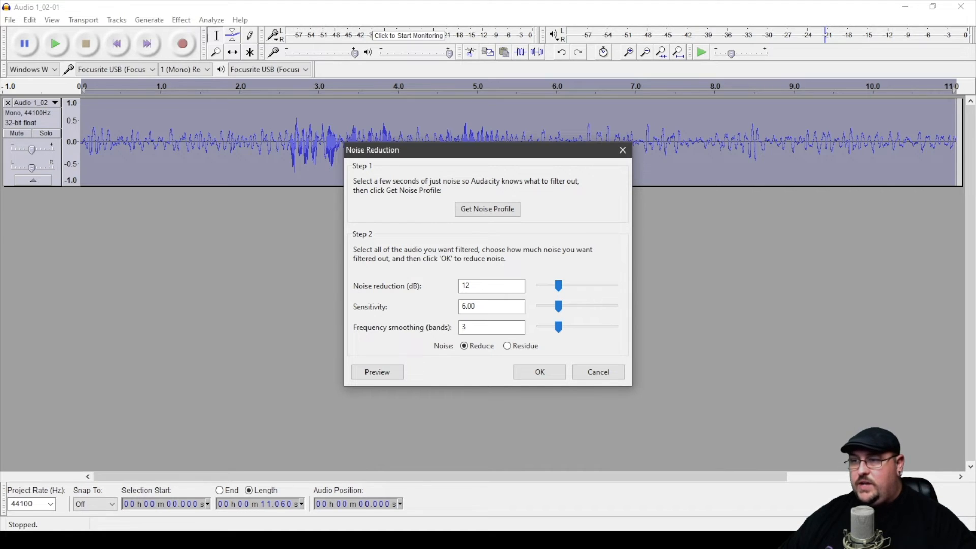
click(377, 371)
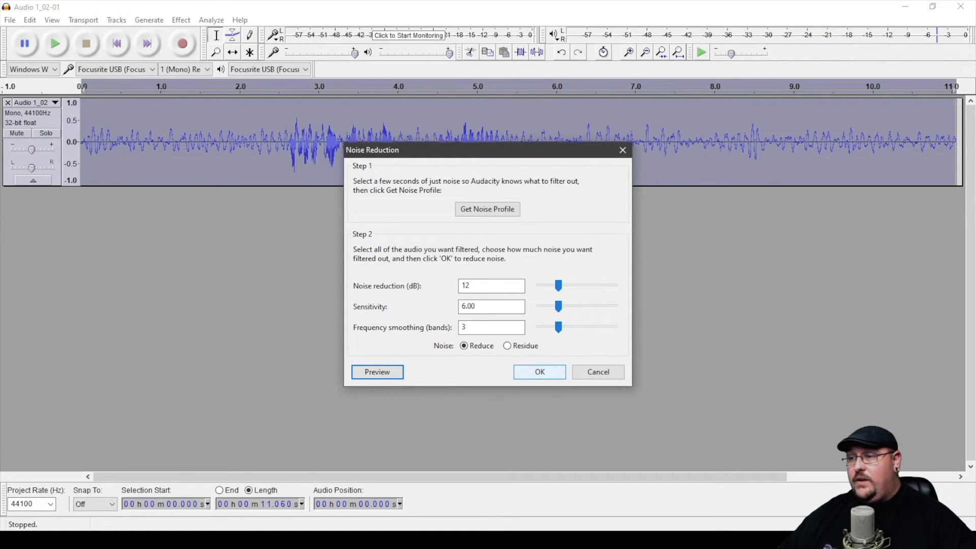
click(540, 371)
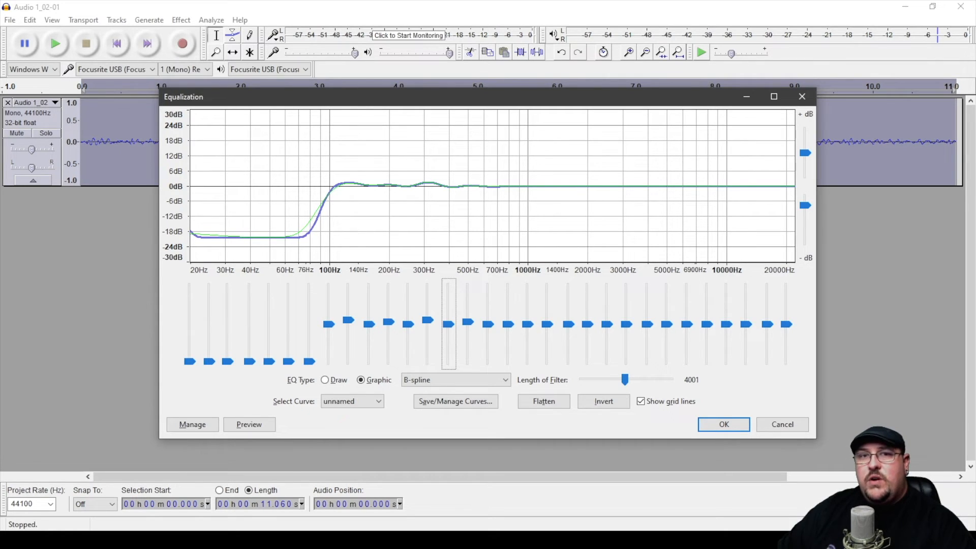
- Preview and apply the graphic Equalization curve cutting the lows below 100 Hz, and listen to the track from about 1.87 seconds
click(249, 424)
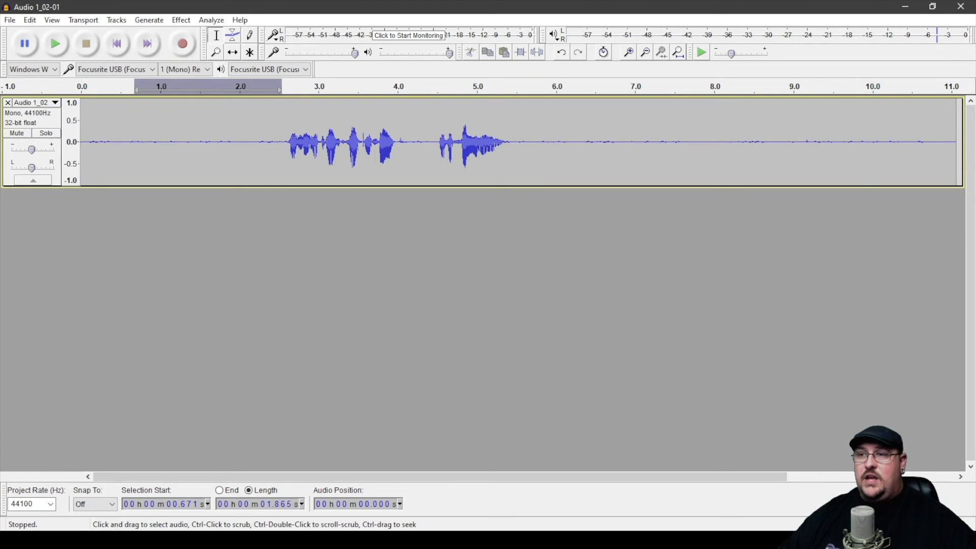
drag(277, 142, 81, 142)
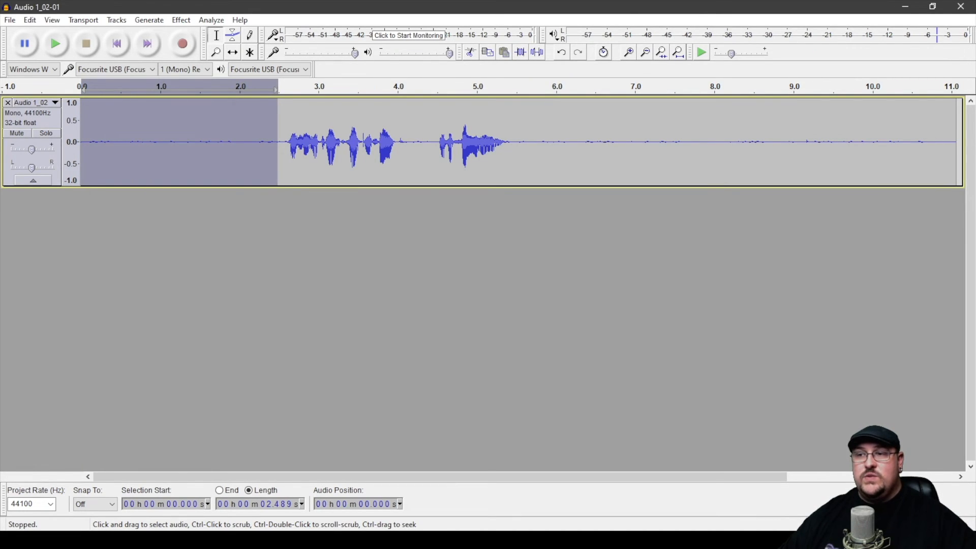
click(229, 143)
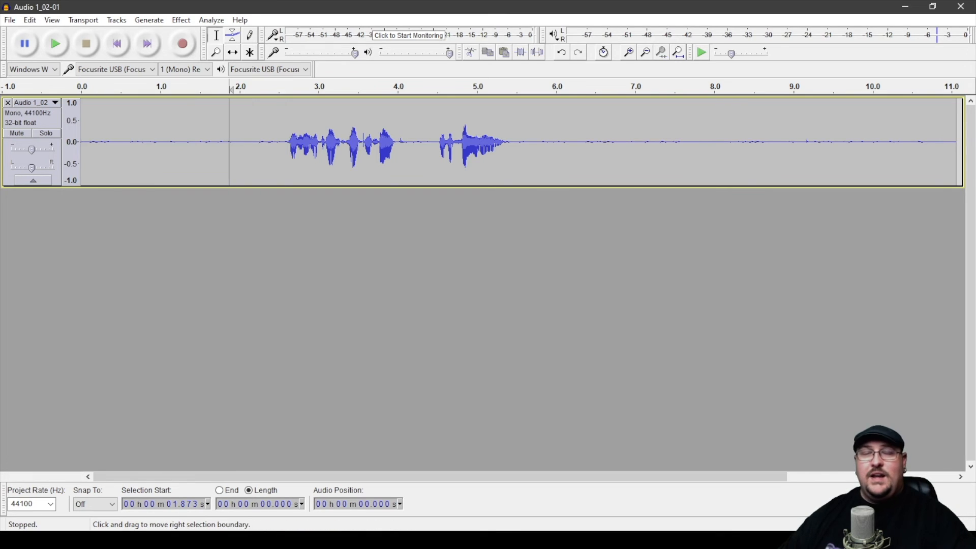
key(space)
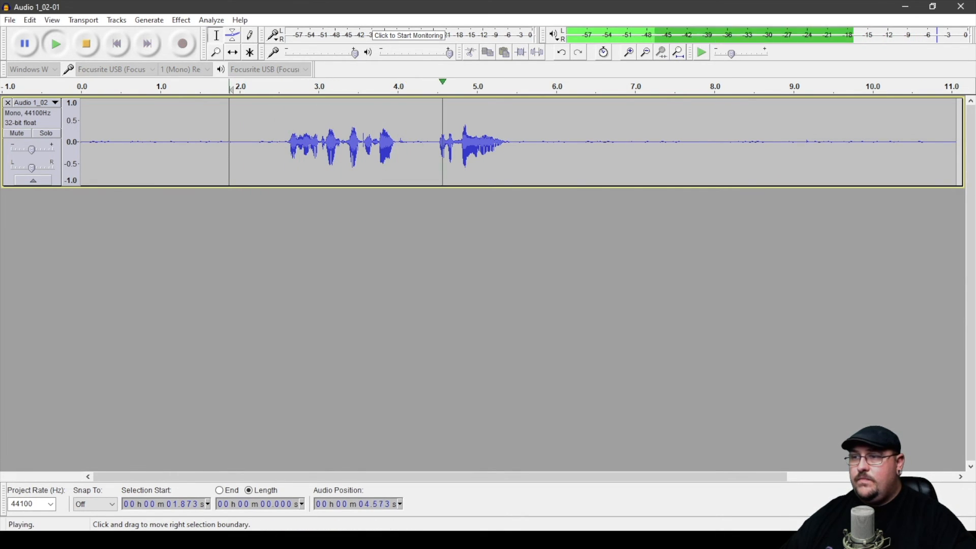
key(space)
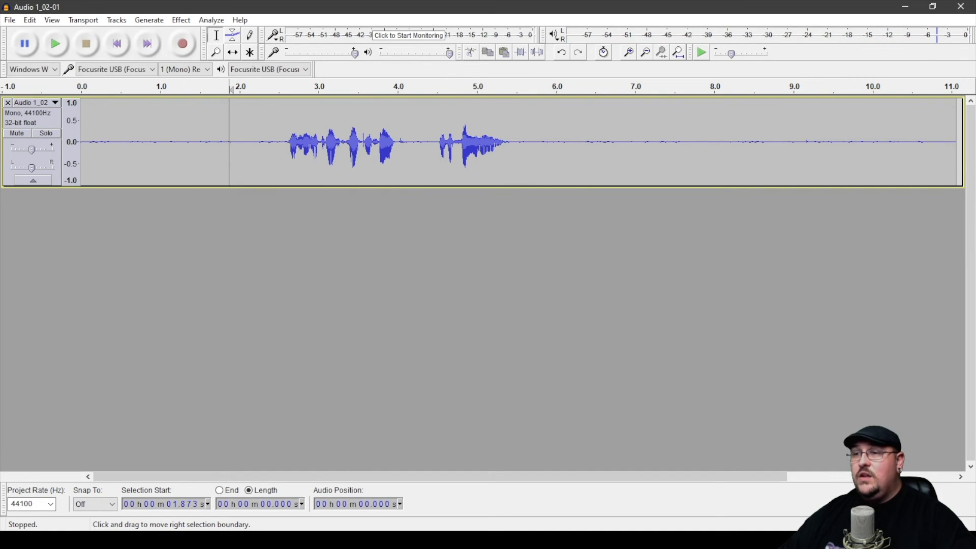